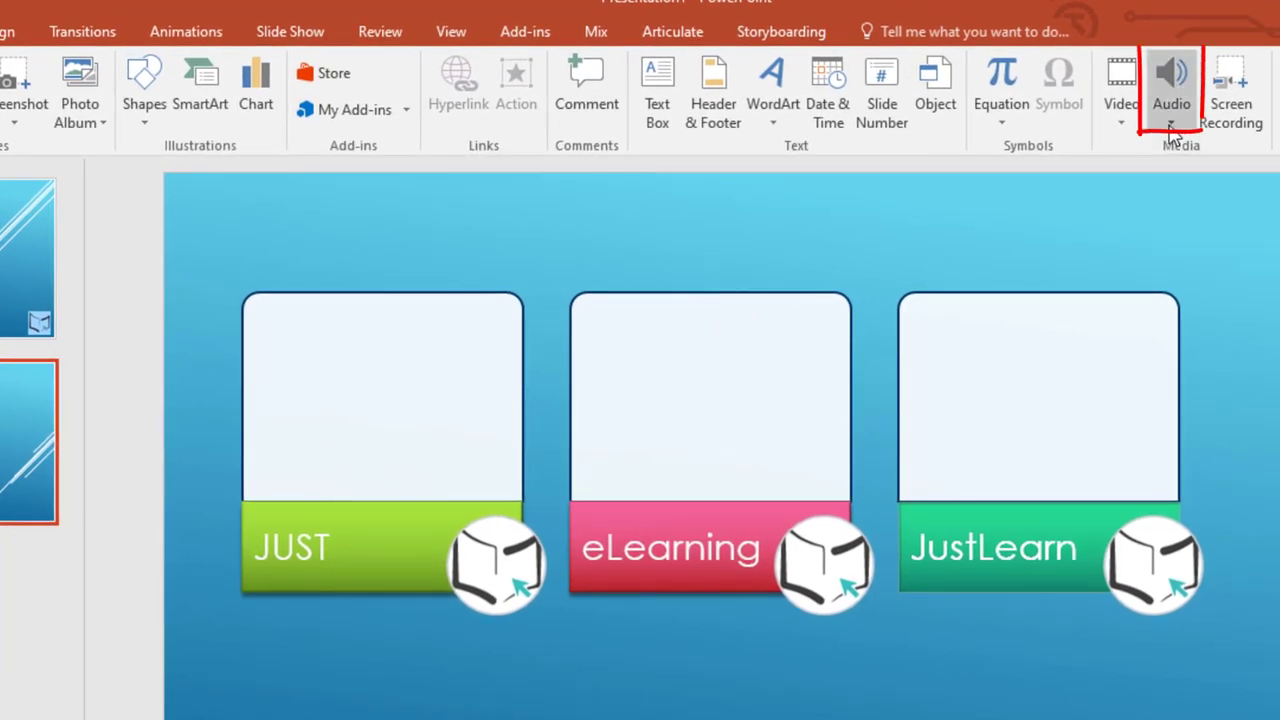
Record a 9-second voice clip named 'slide 2' and insert it on slide 2.
click(1182, 132)
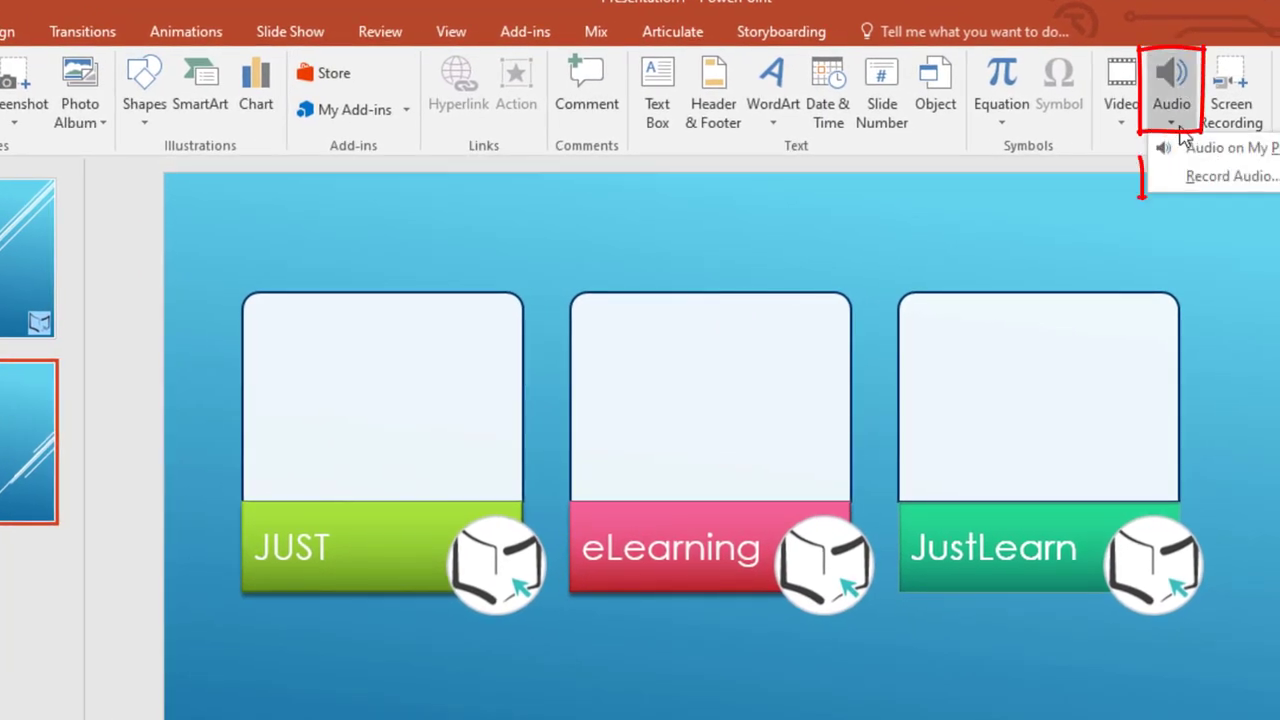
click(1184, 177)
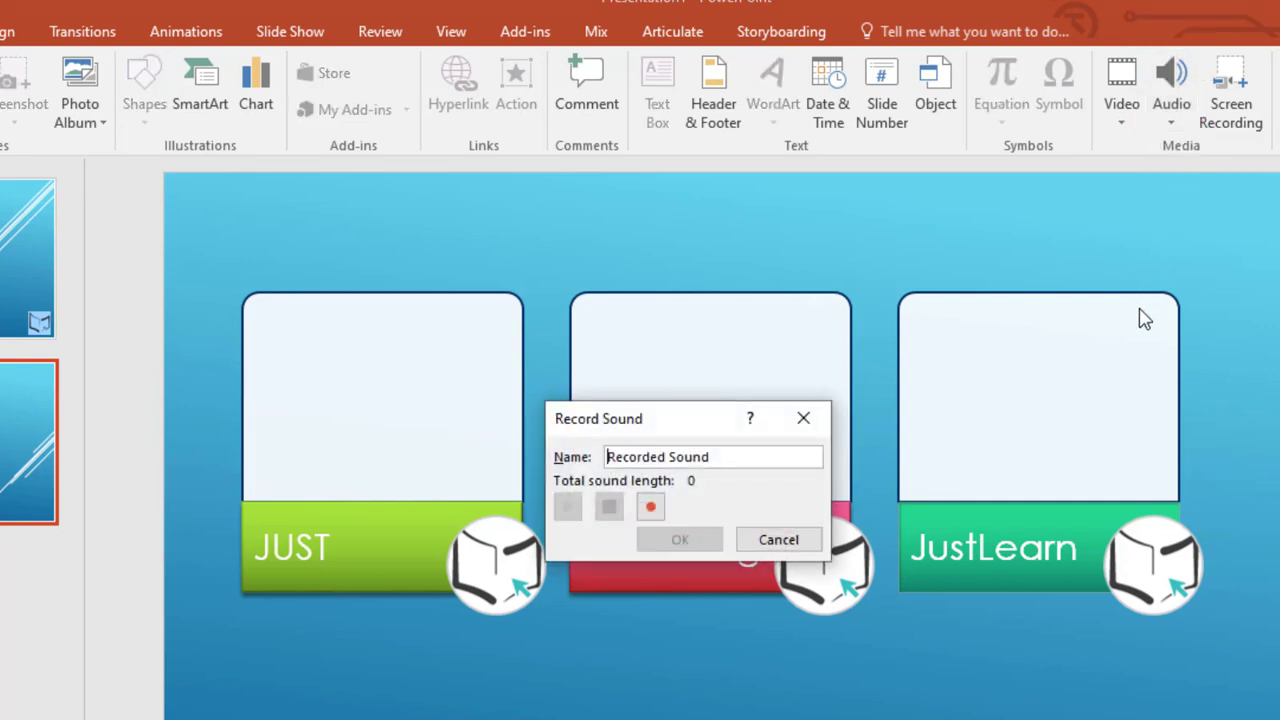
drag(737, 456, 557, 466)
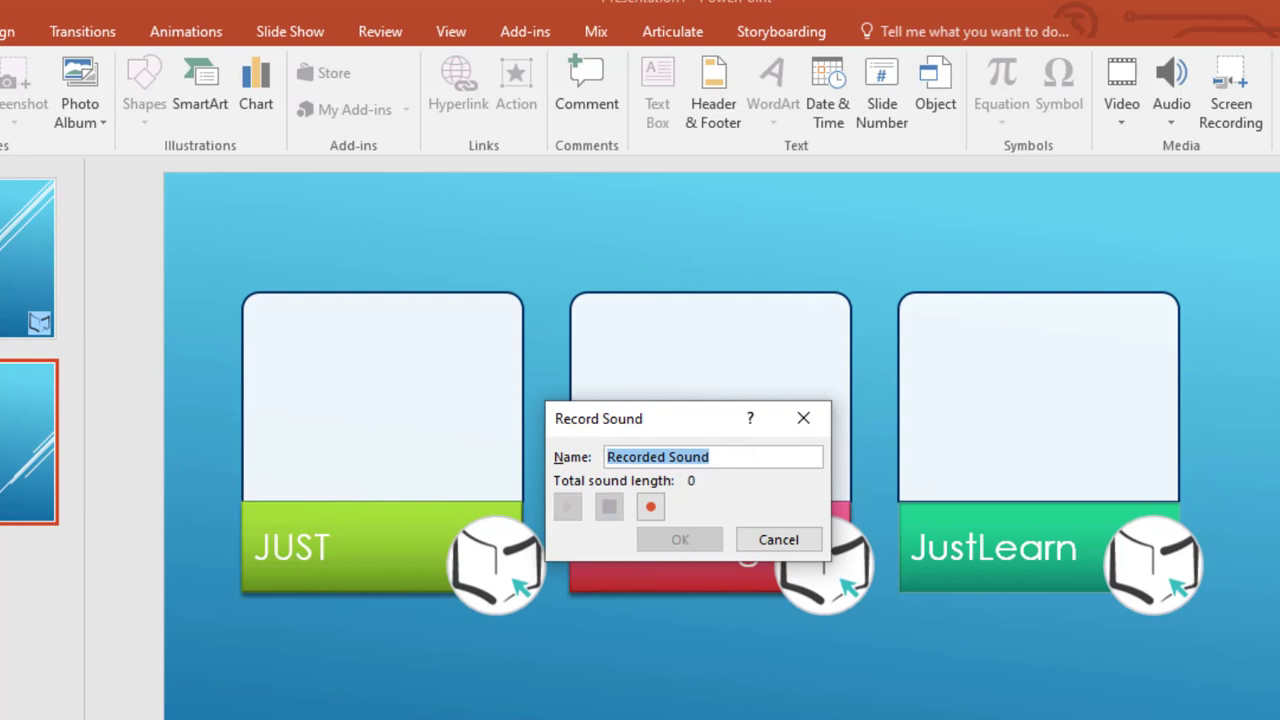
text(slide 2)
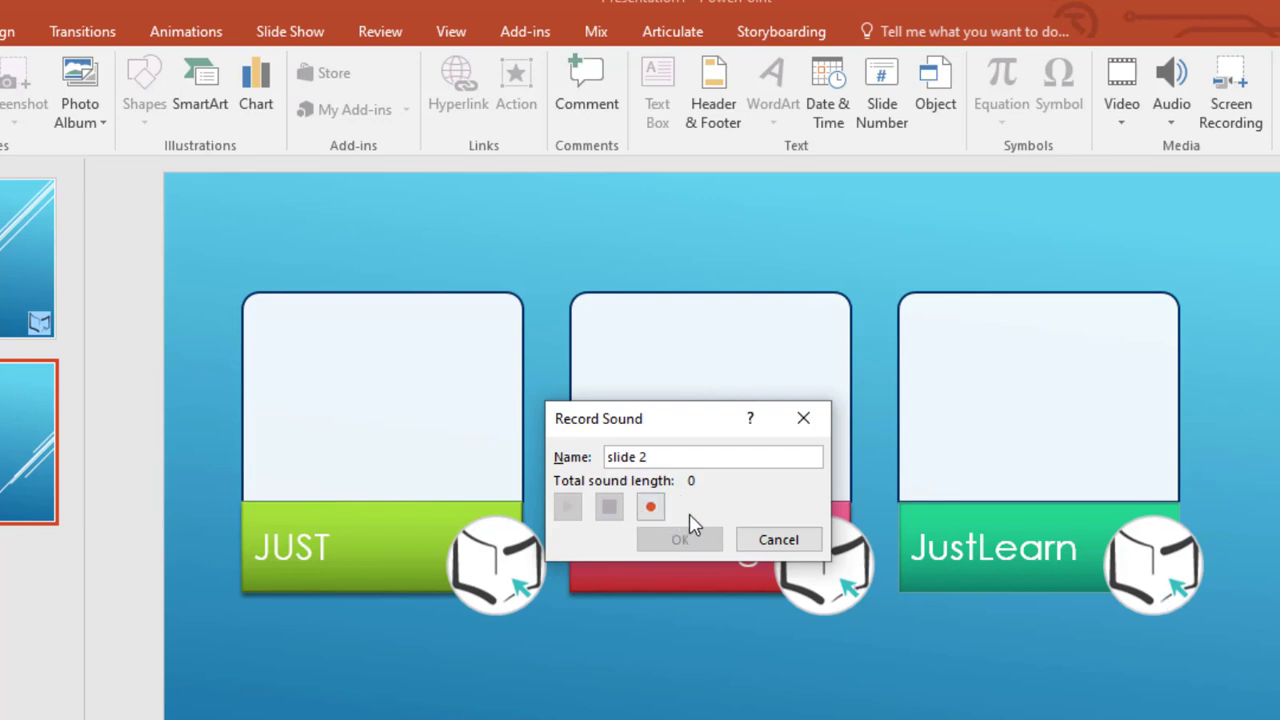
click(650, 512)
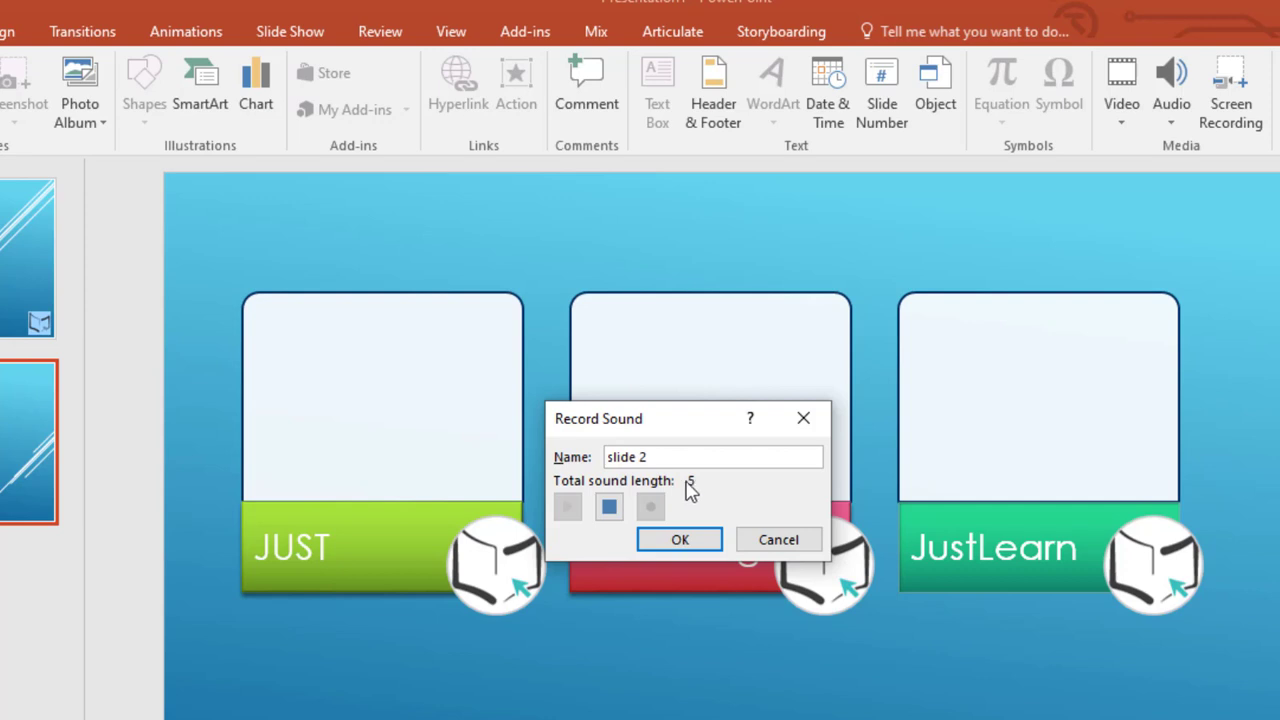
click(609, 510)
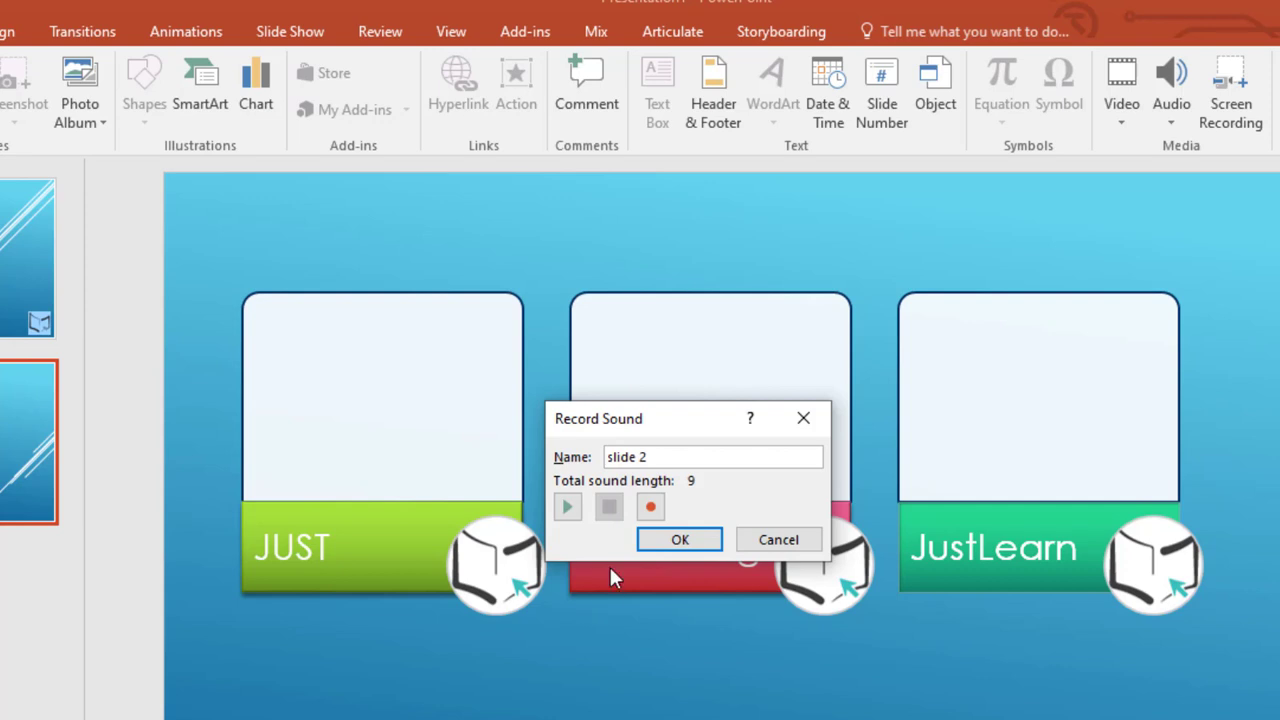
click(679, 540)
Move the sound icon below the JUST card, play it back, and show its Playback options.
drag(830, 558, 528, 705)
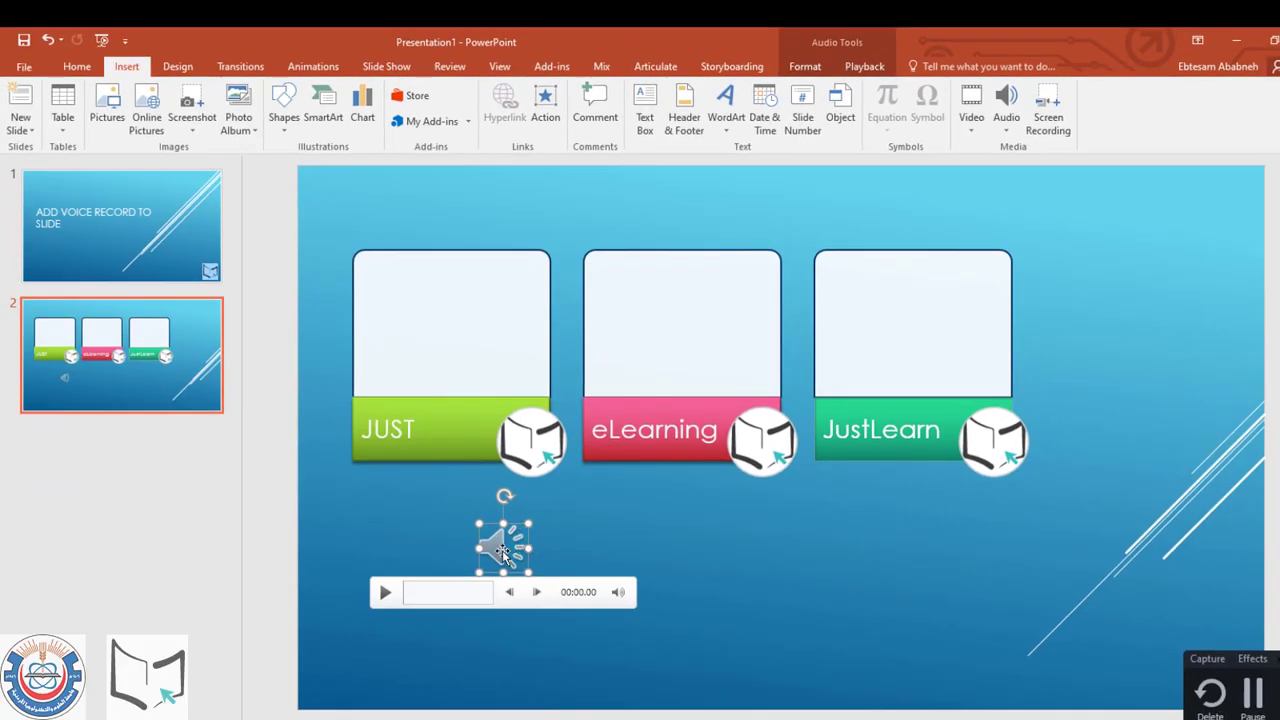
click(385, 594)
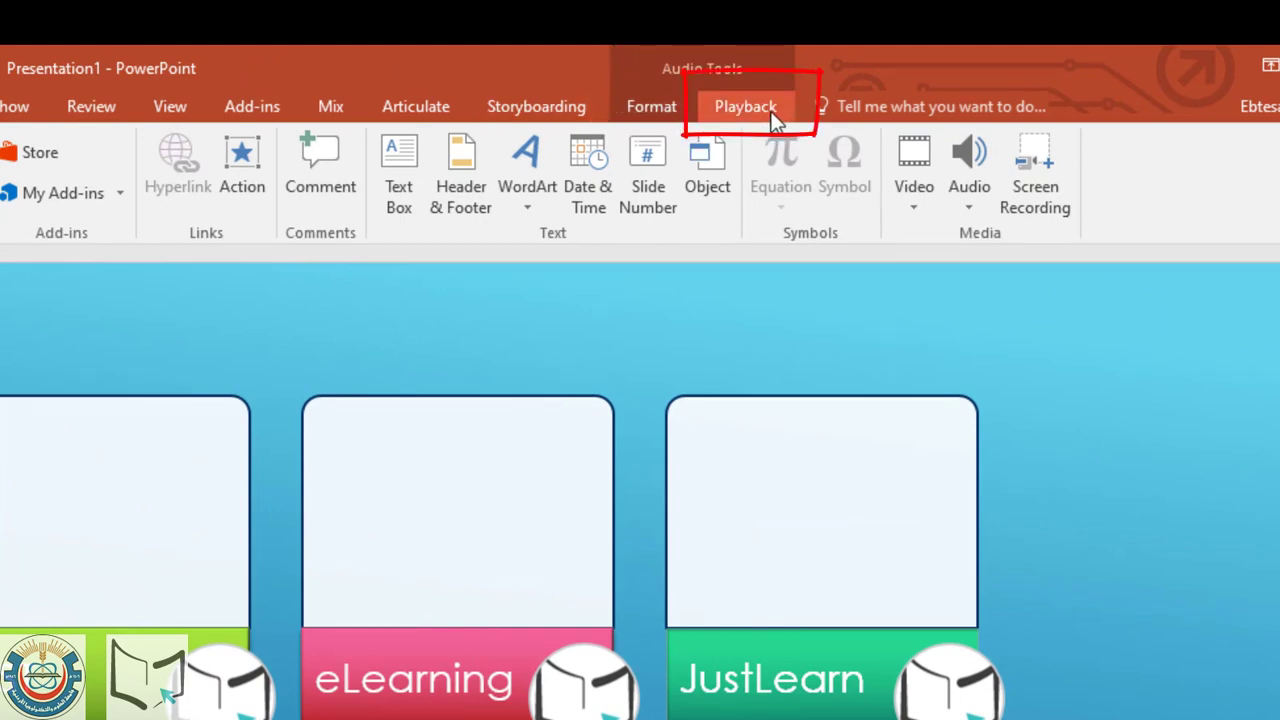
click(735, 112)
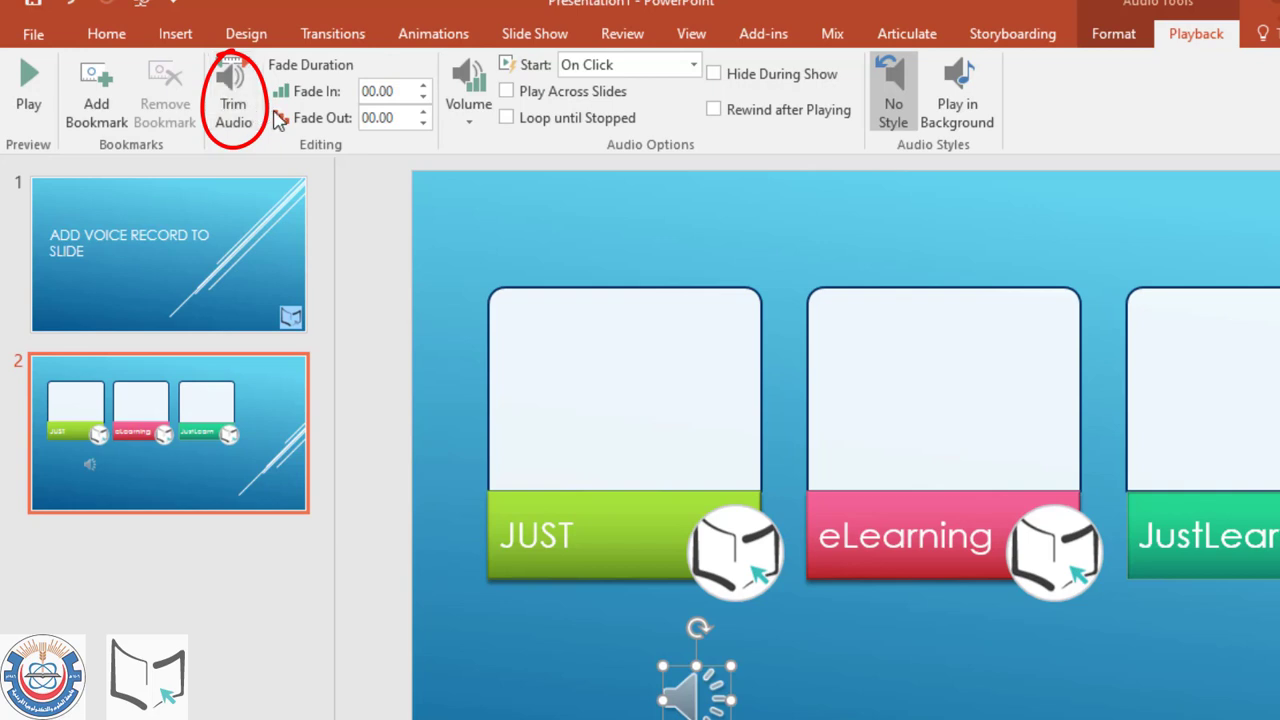
Trim the recording to run from 00:00.920 to 00:09.593, previewing before applying.
click(233, 95)
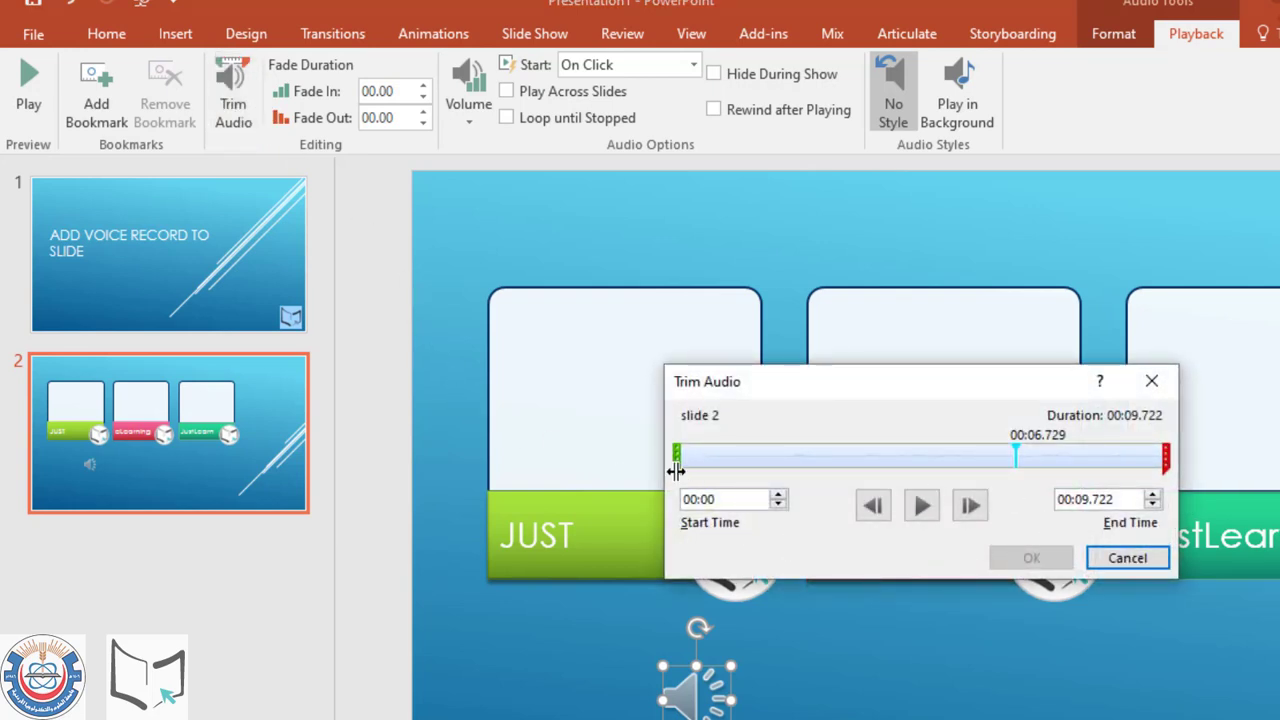
drag(676, 470, 722, 470)
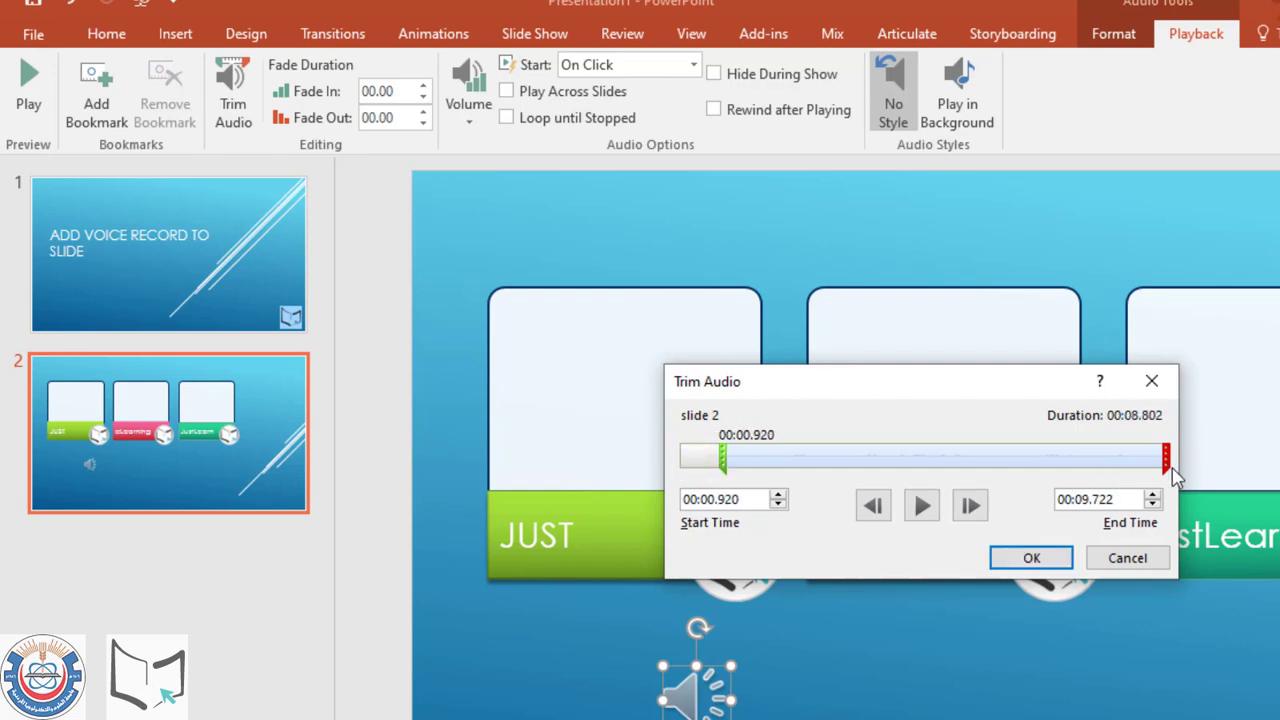
mouse_move(1167, 462)
mouse_down()
mouse_move(1124, 468)
mouse_move(1159, 457)
mouse_up()
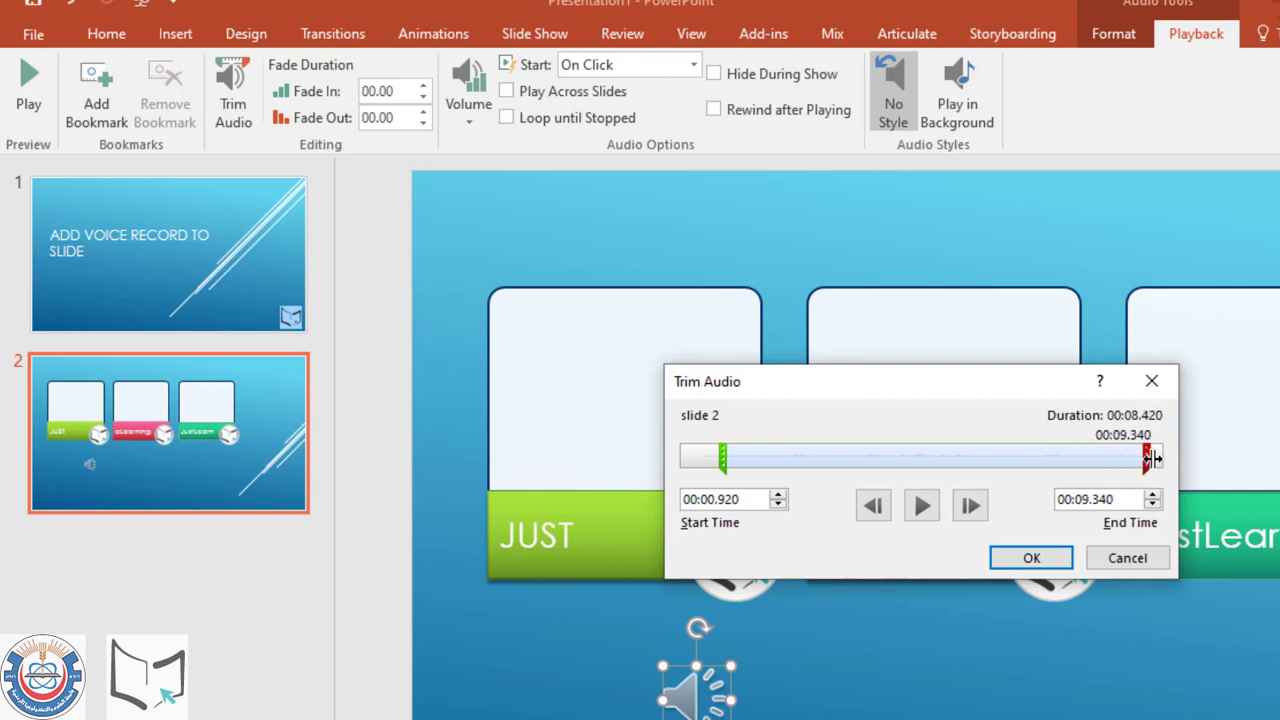
click(921, 505)
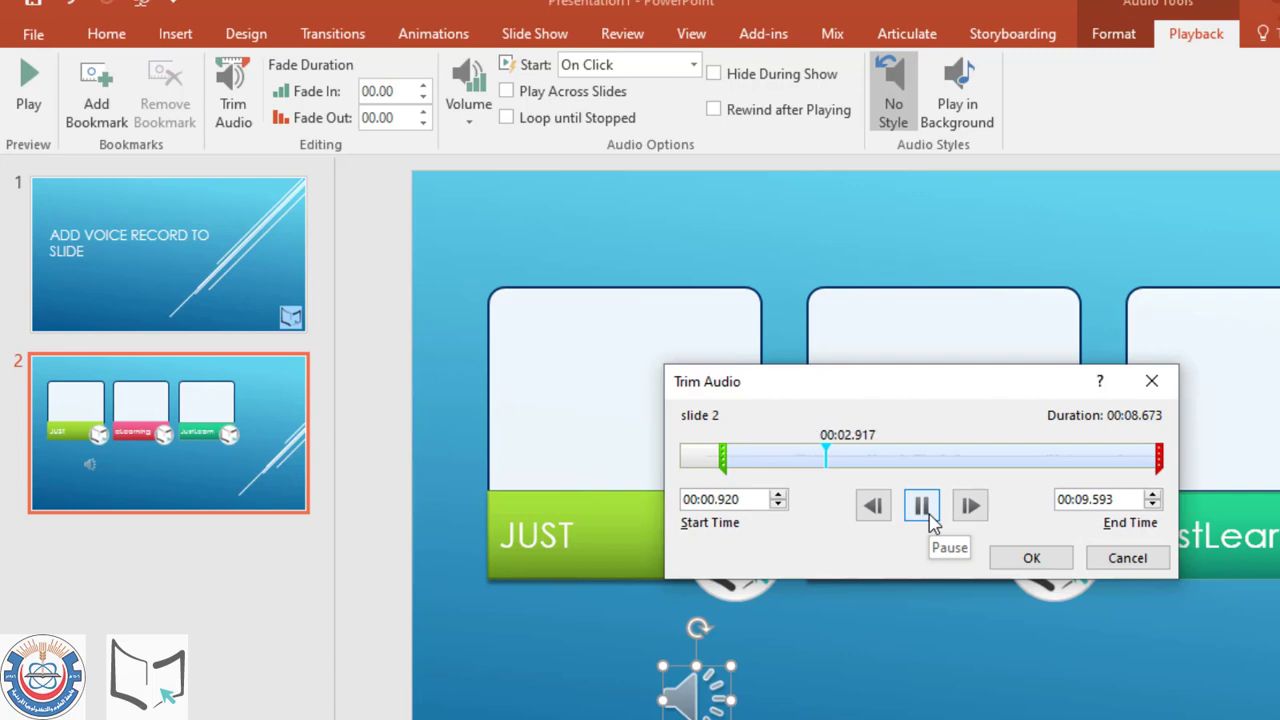
click(921, 507)
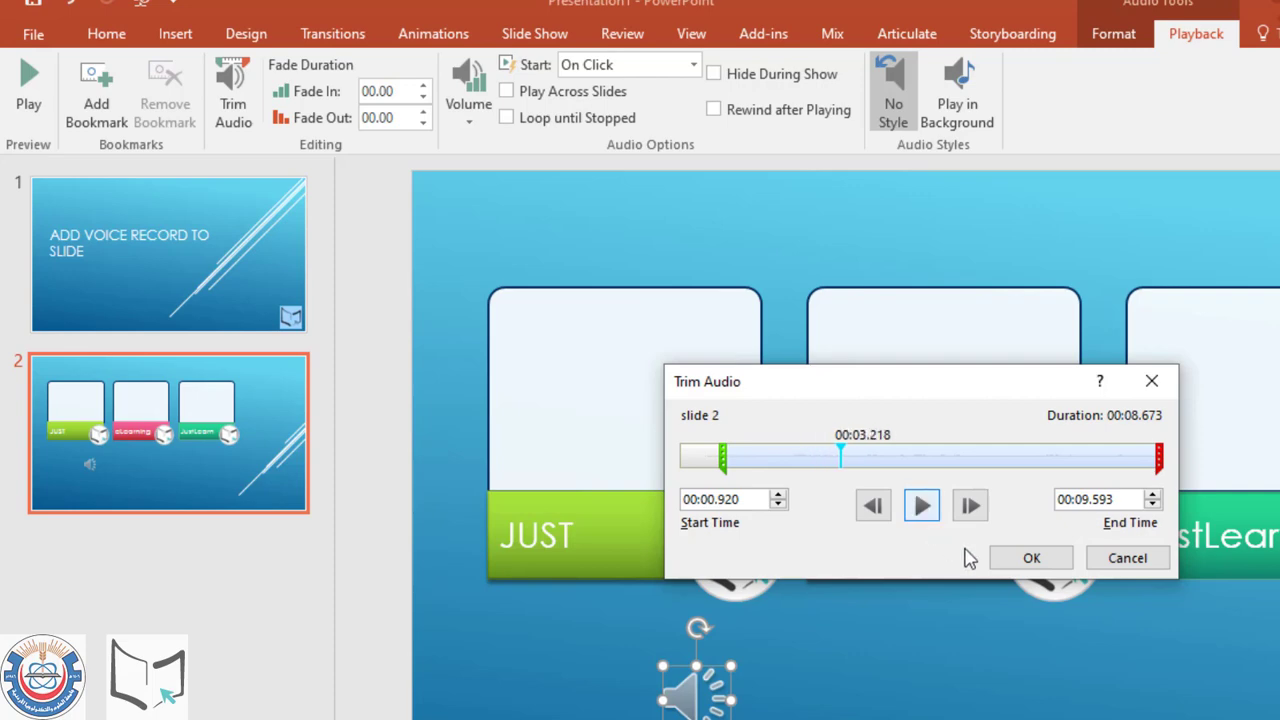
click(1029, 561)
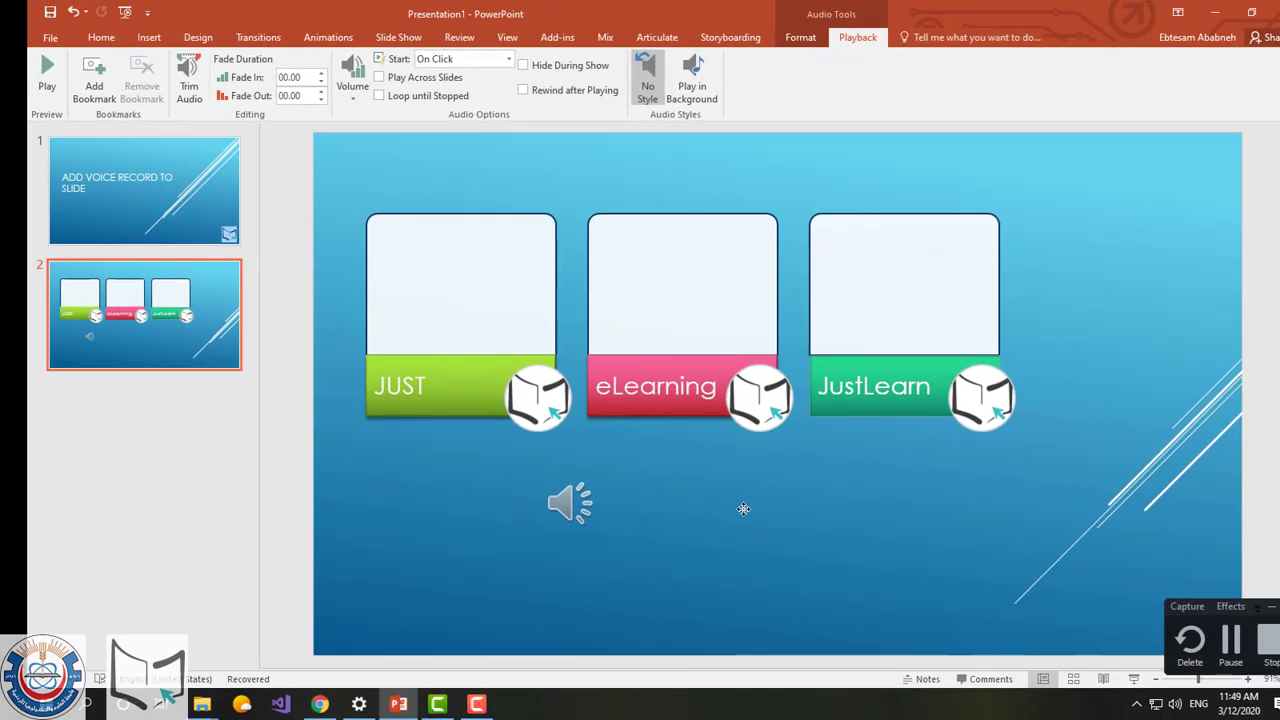
Move the sound icon bottom-right, replace its picture with a music note, and add blank slide 3.
mouse_move(545, 500)
mouse_down()
mouse_move(1108, 492)
mouse_move(1198, 555)
mouse_up()
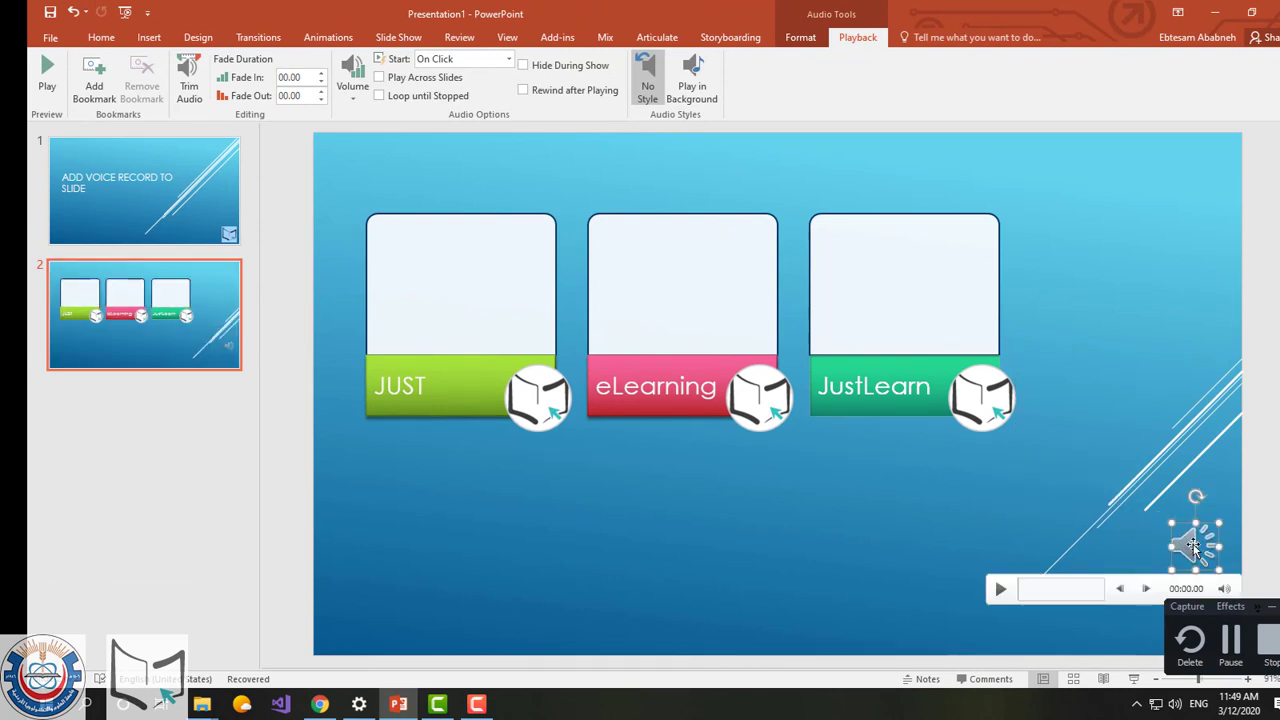
double_click(1193, 547)
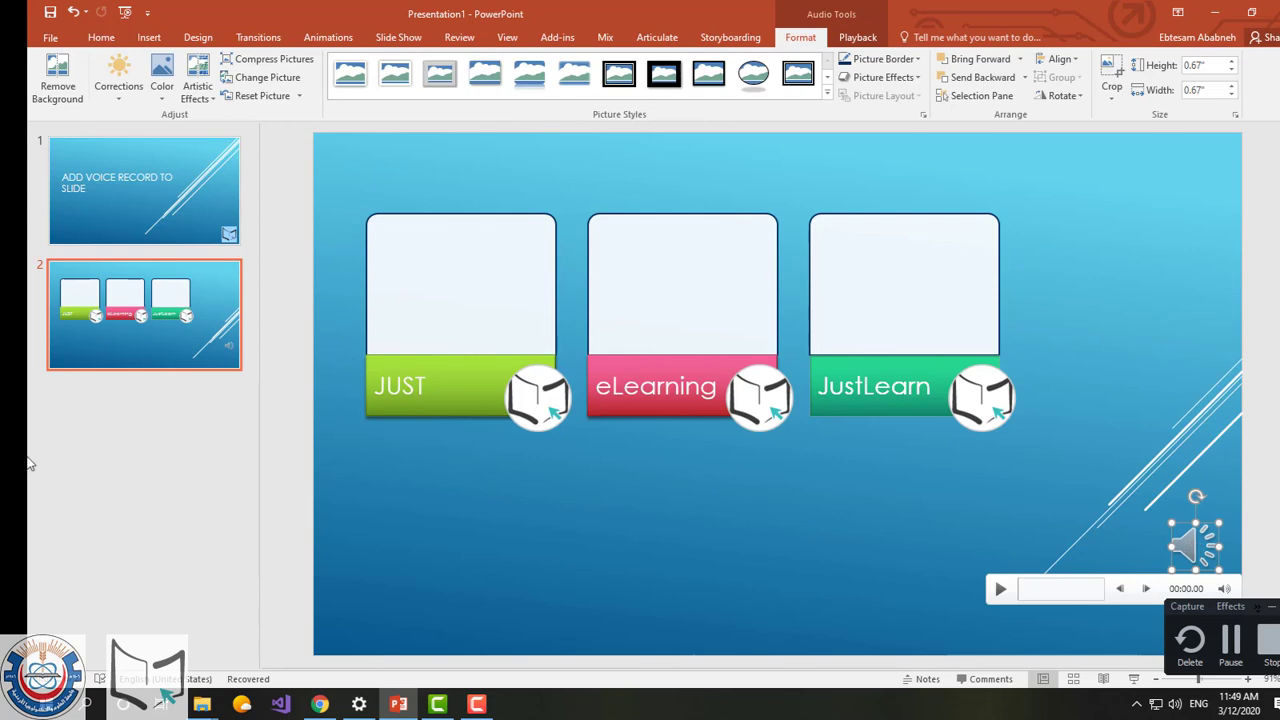
click(278, 80)
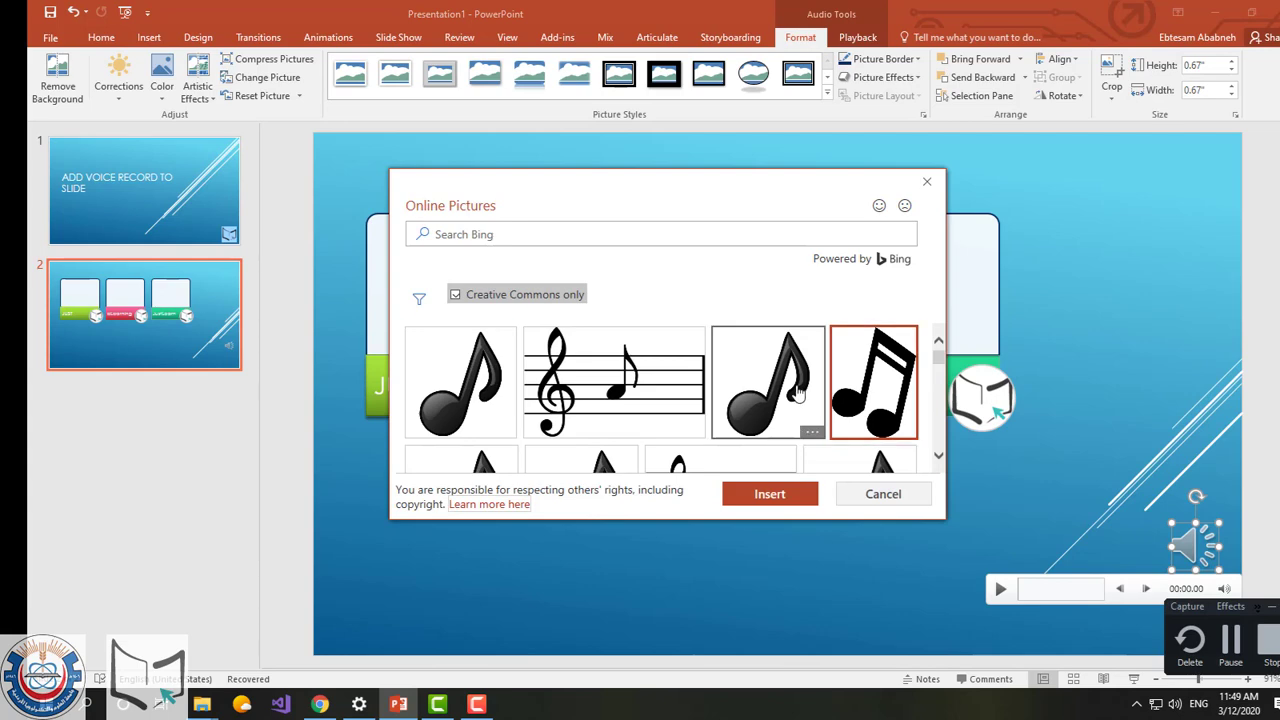
click(797, 393)
click(776, 494)
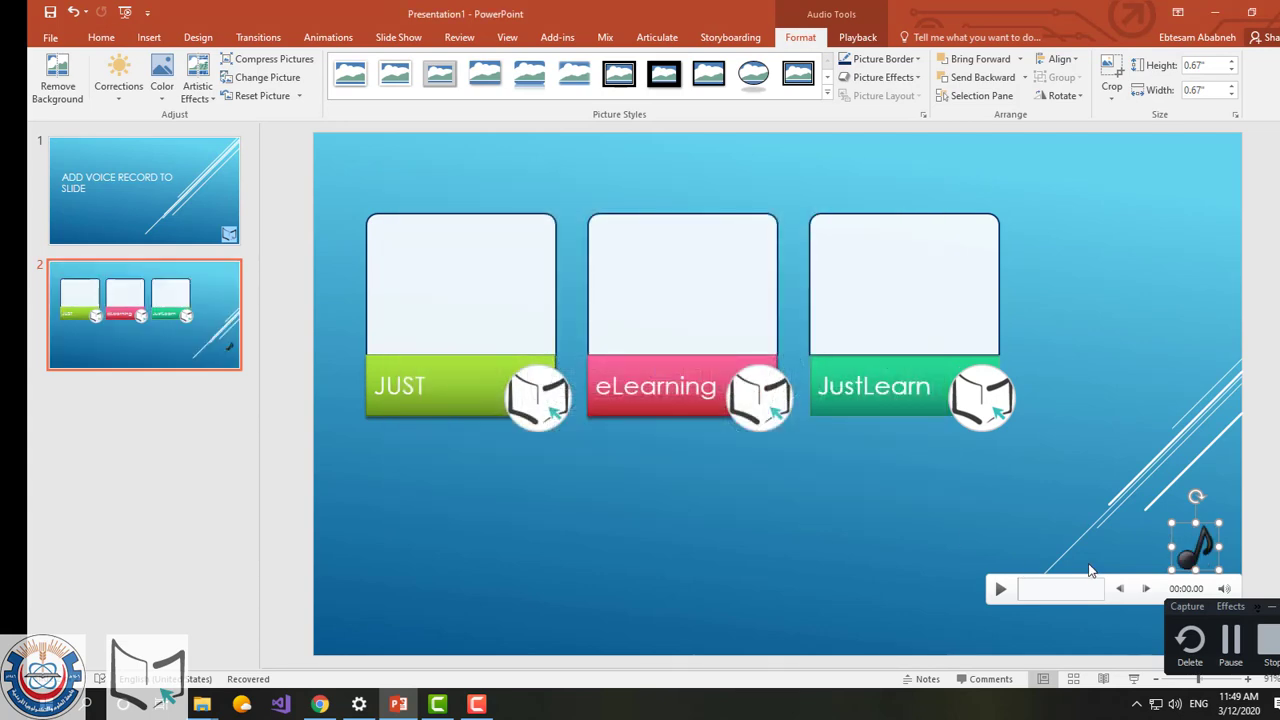
click(163, 458)
key(Return)
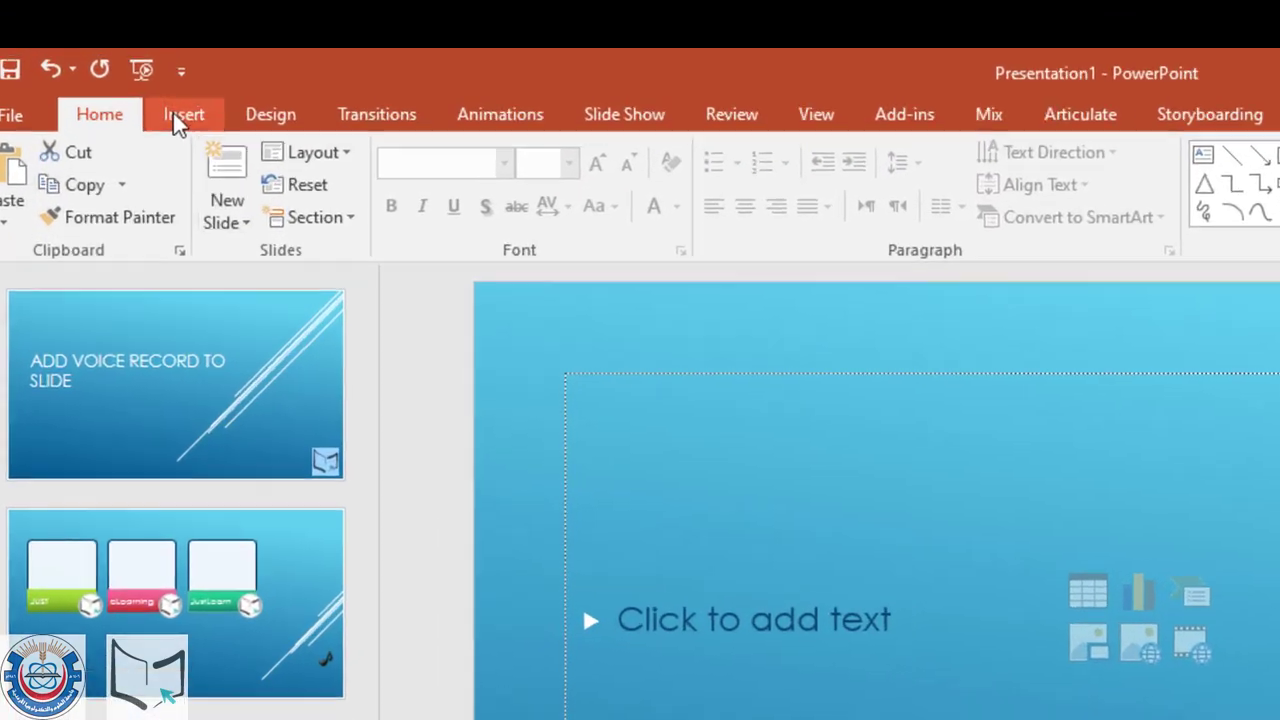
Start recording another voice clip with Insert > Audio > Record Audio.
click(121, 56)
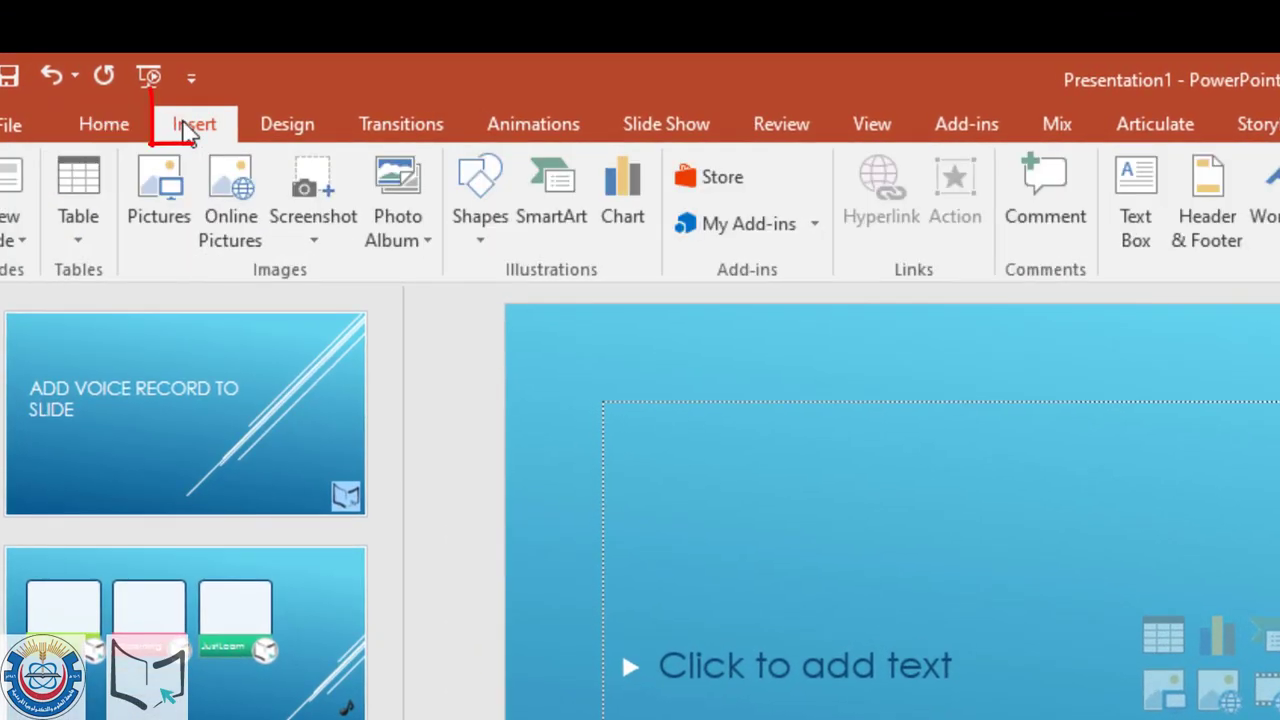
click(766, 230)
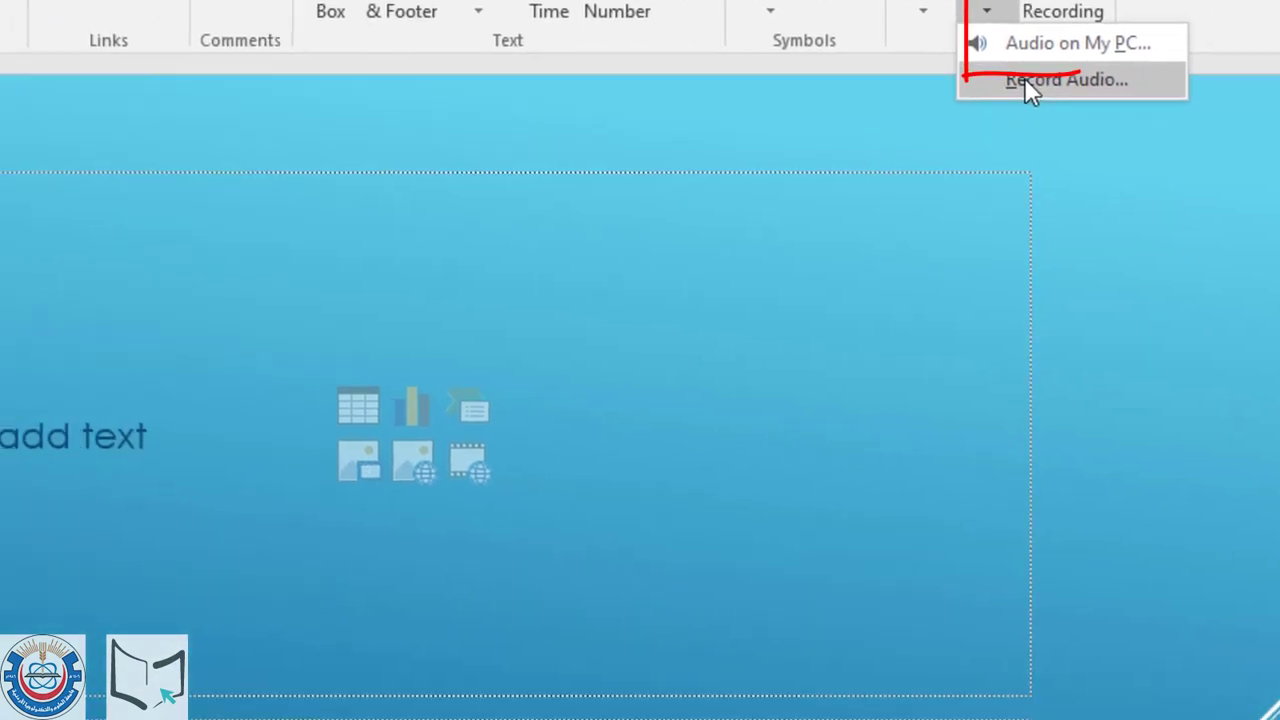
click(1030, 80)
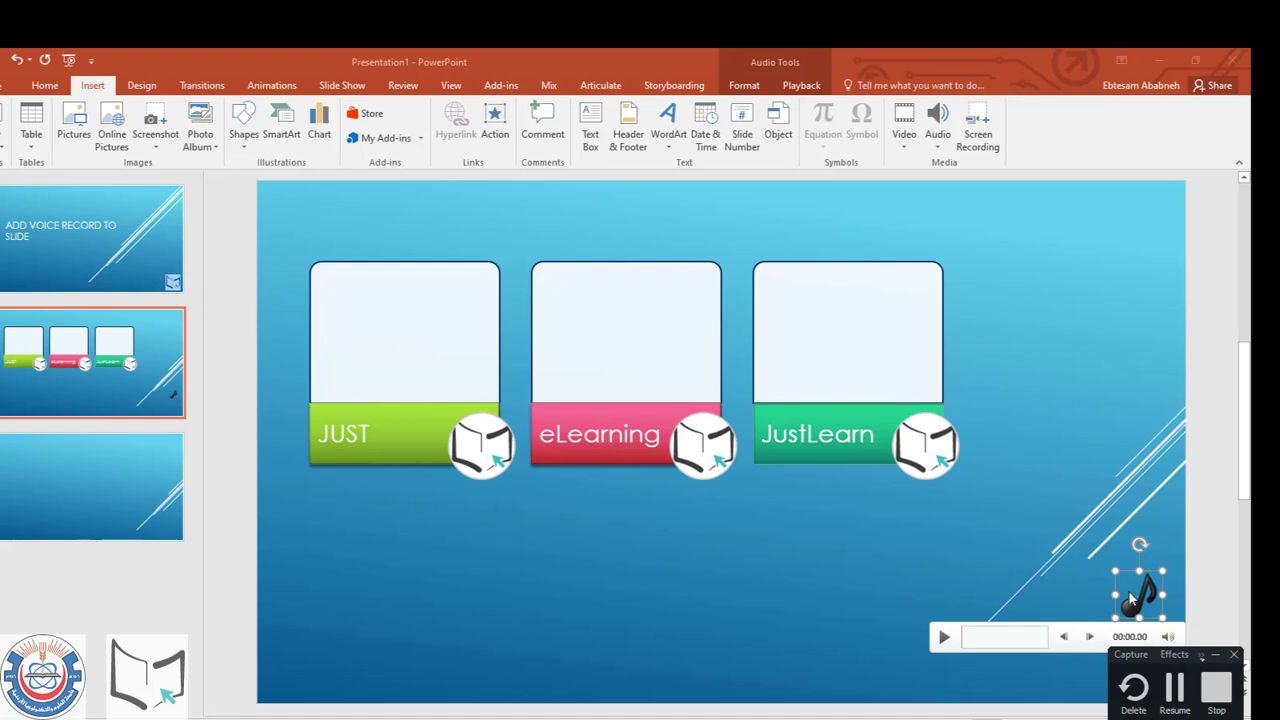
key(F9)
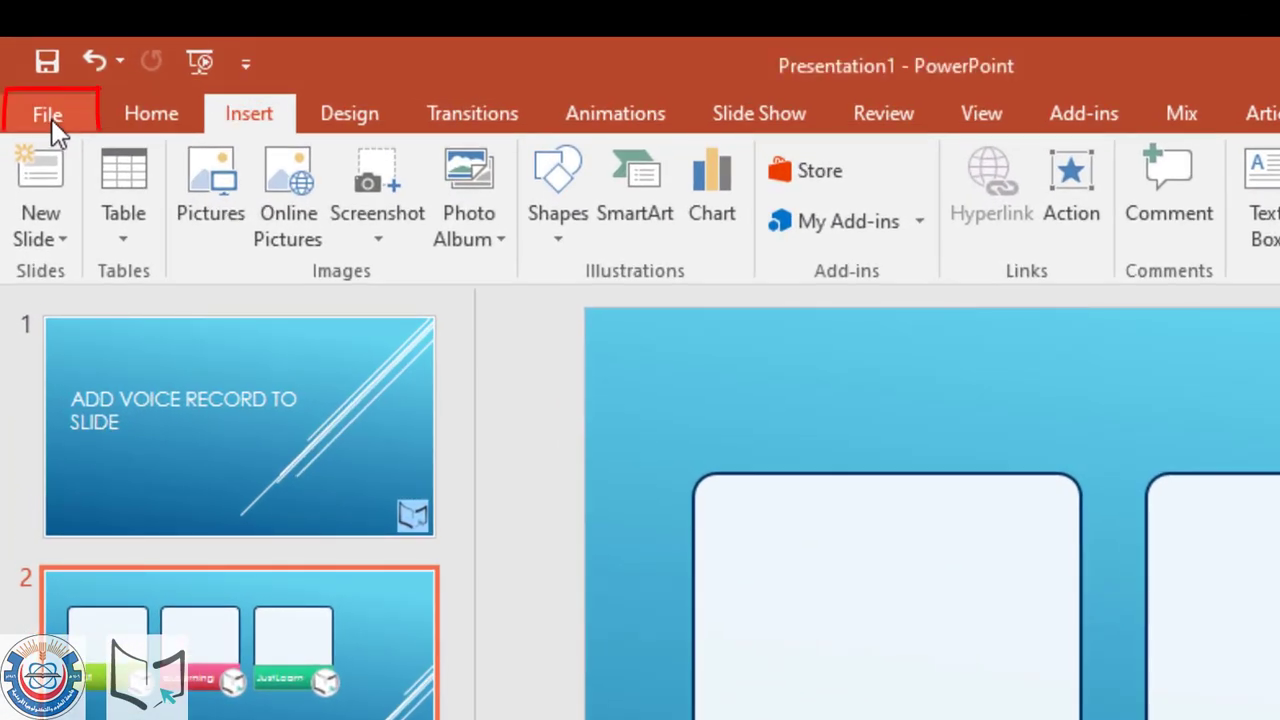
Export the deck as an Internet Quality (1280 x 720) video using Create a Video.
click(50, 116)
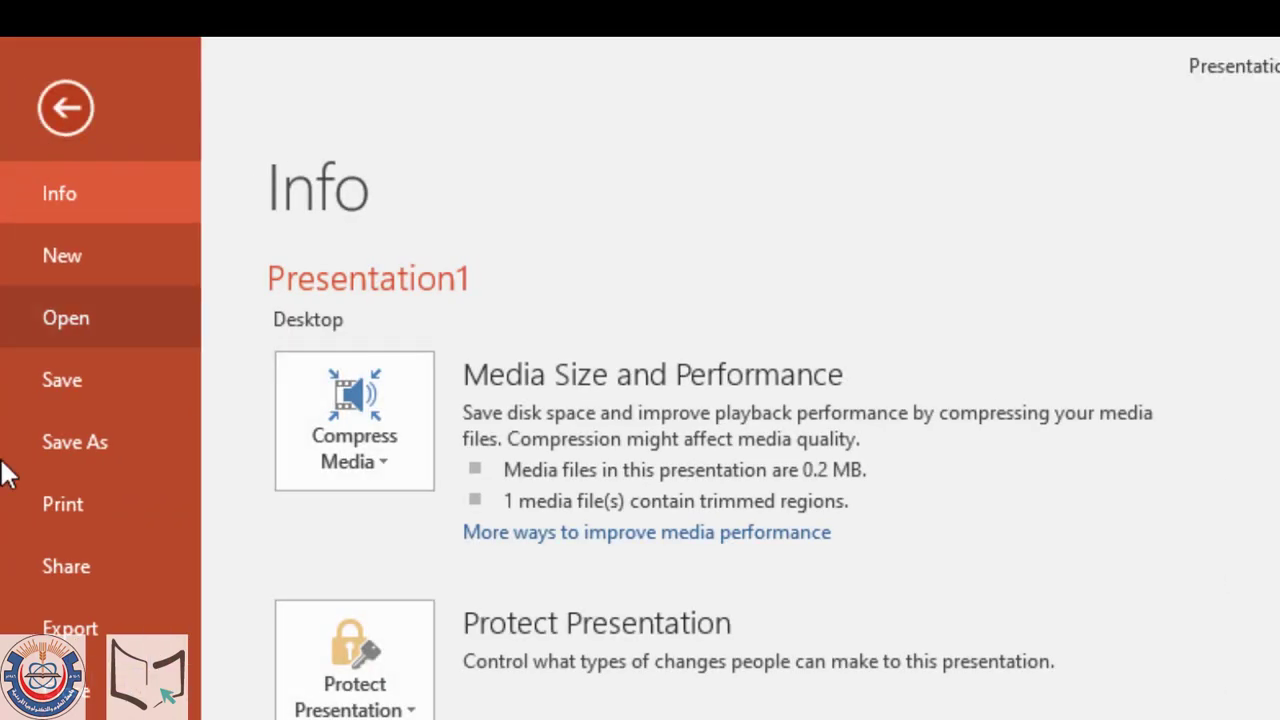
click(94, 303)
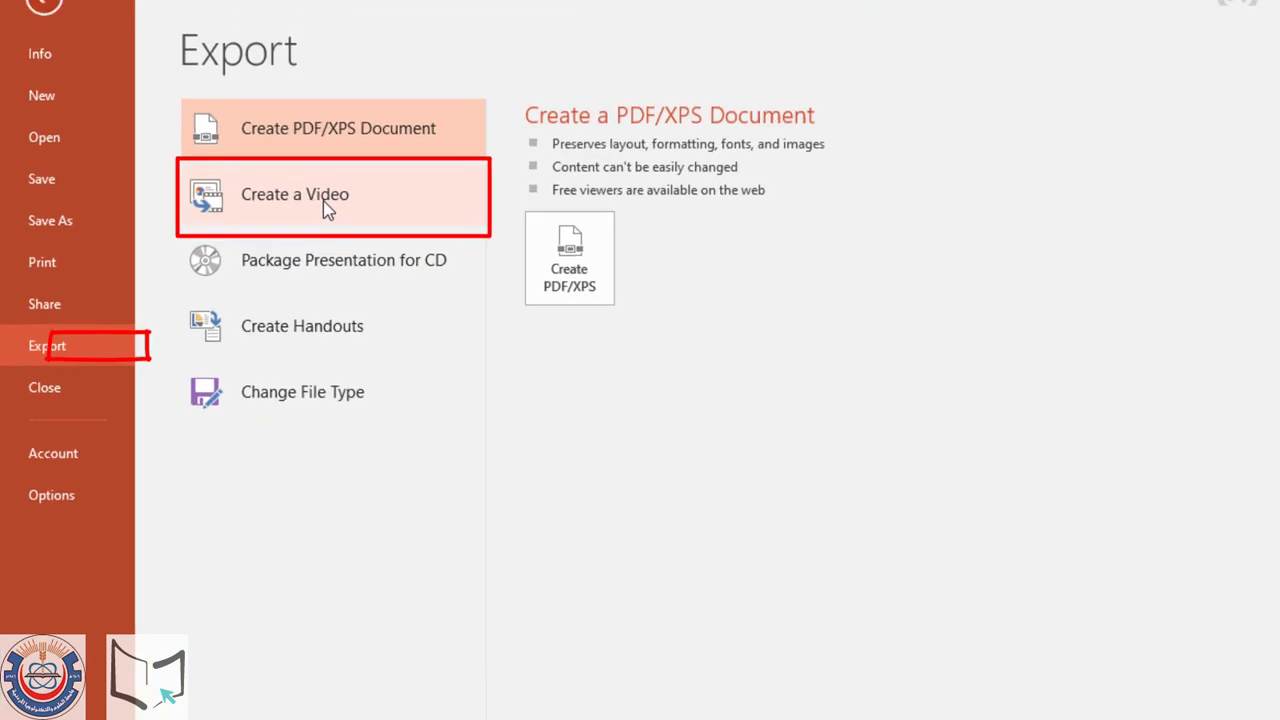
click(331, 202)
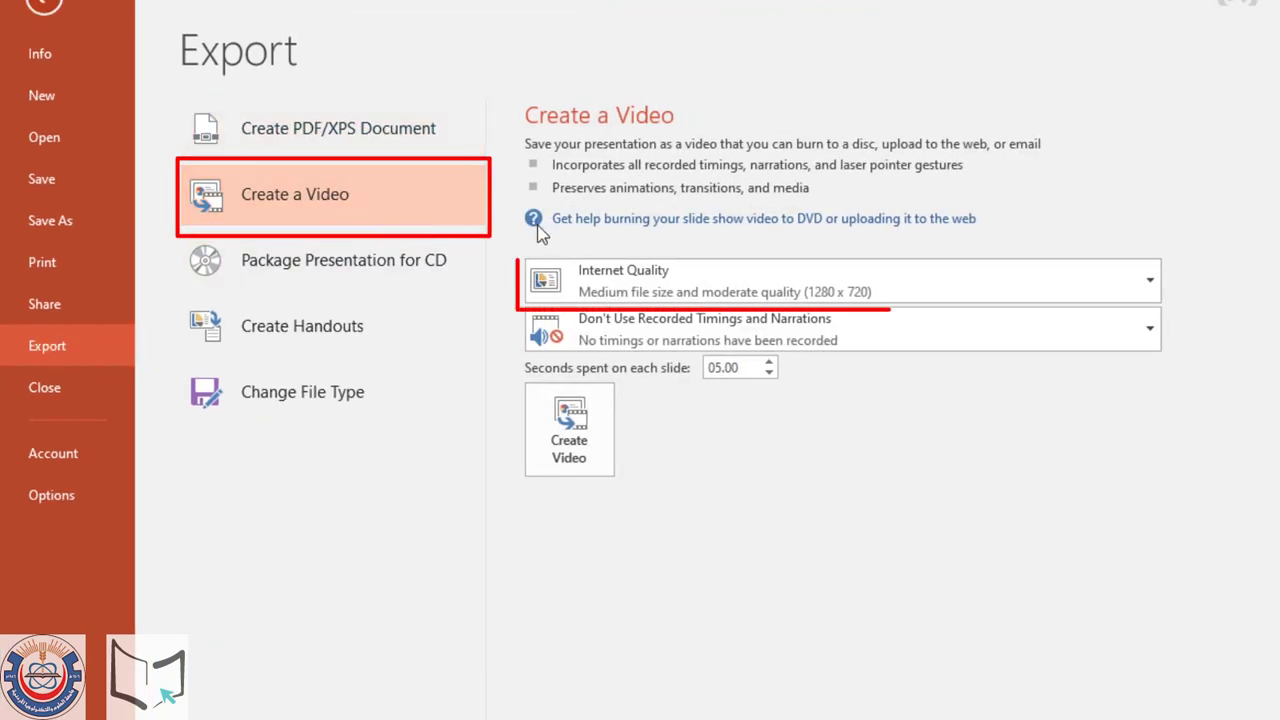
click(1004, 285)
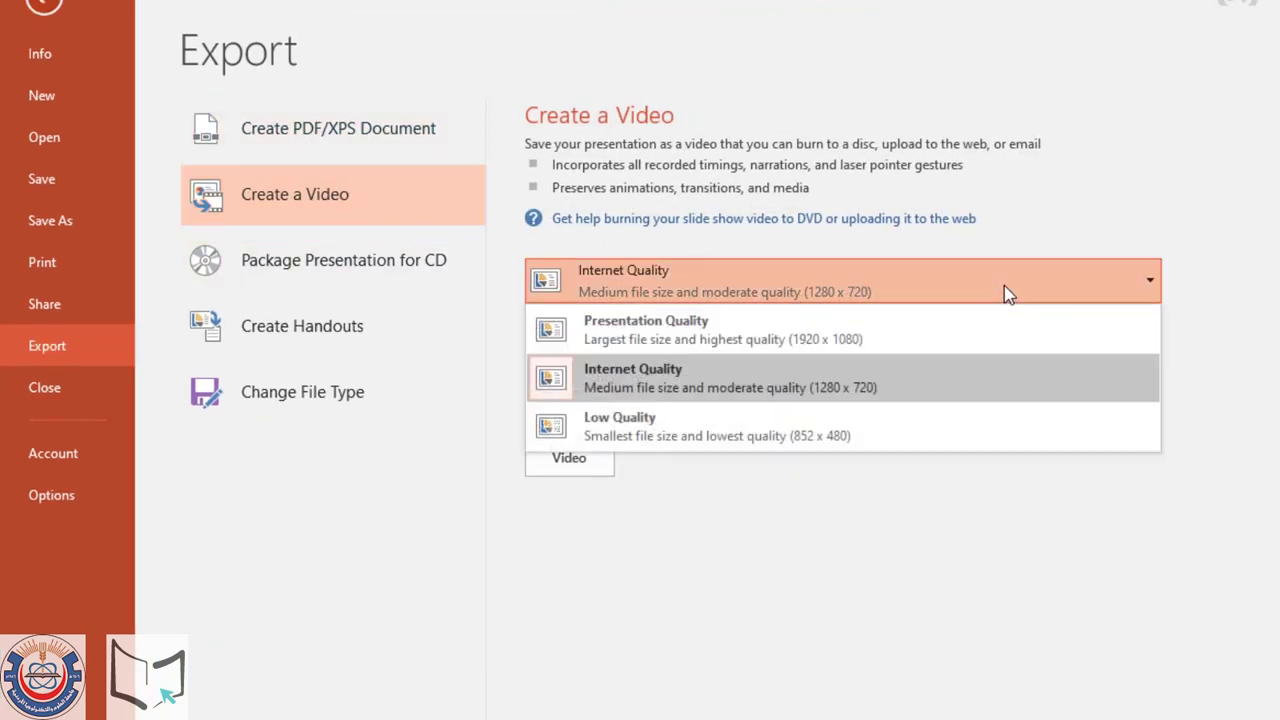
click(758, 383)
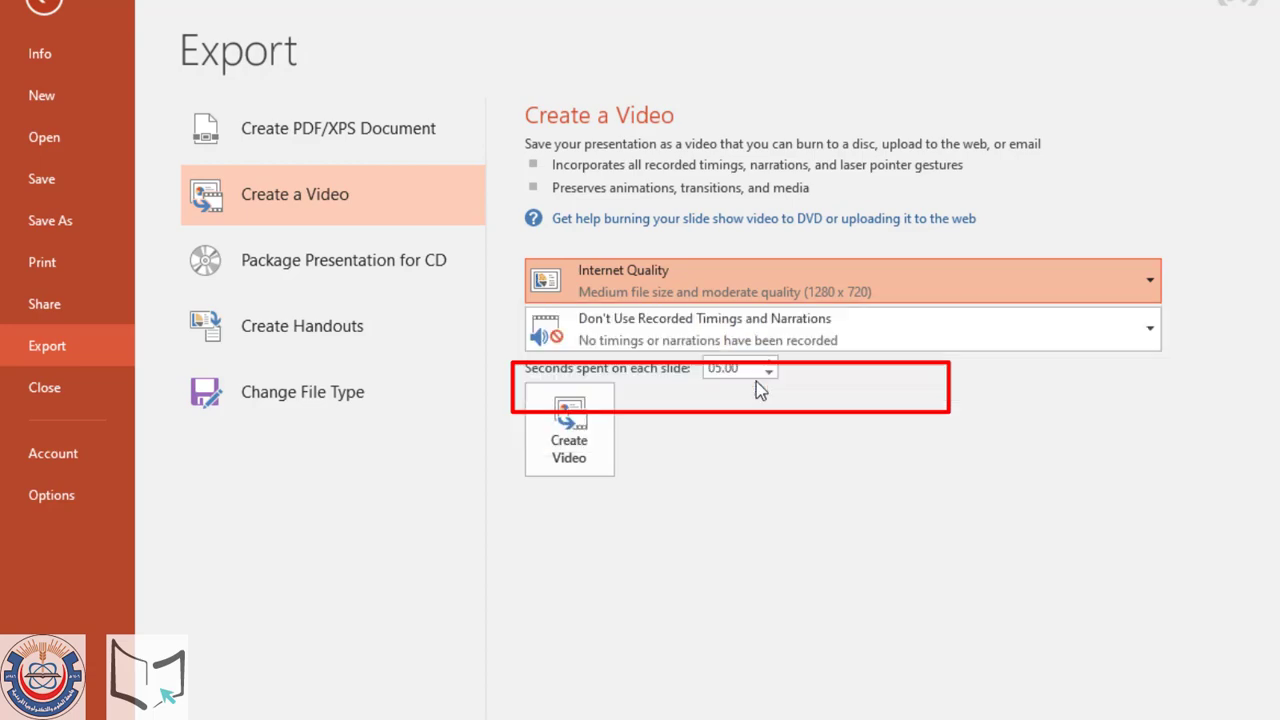
click(568, 468)
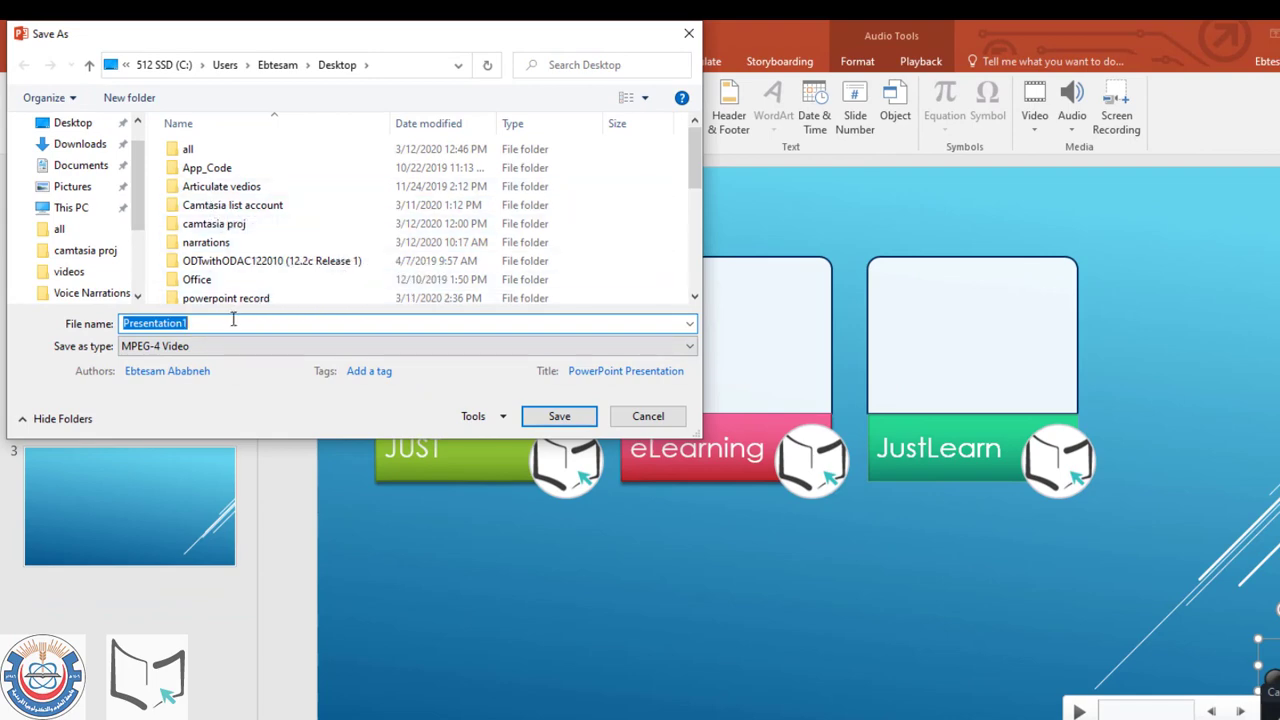
Save the MPEG-4 video as 'video-presentation' in the Desktop videos folder.
click(226, 206)
scroll(228, 218, down, 5)
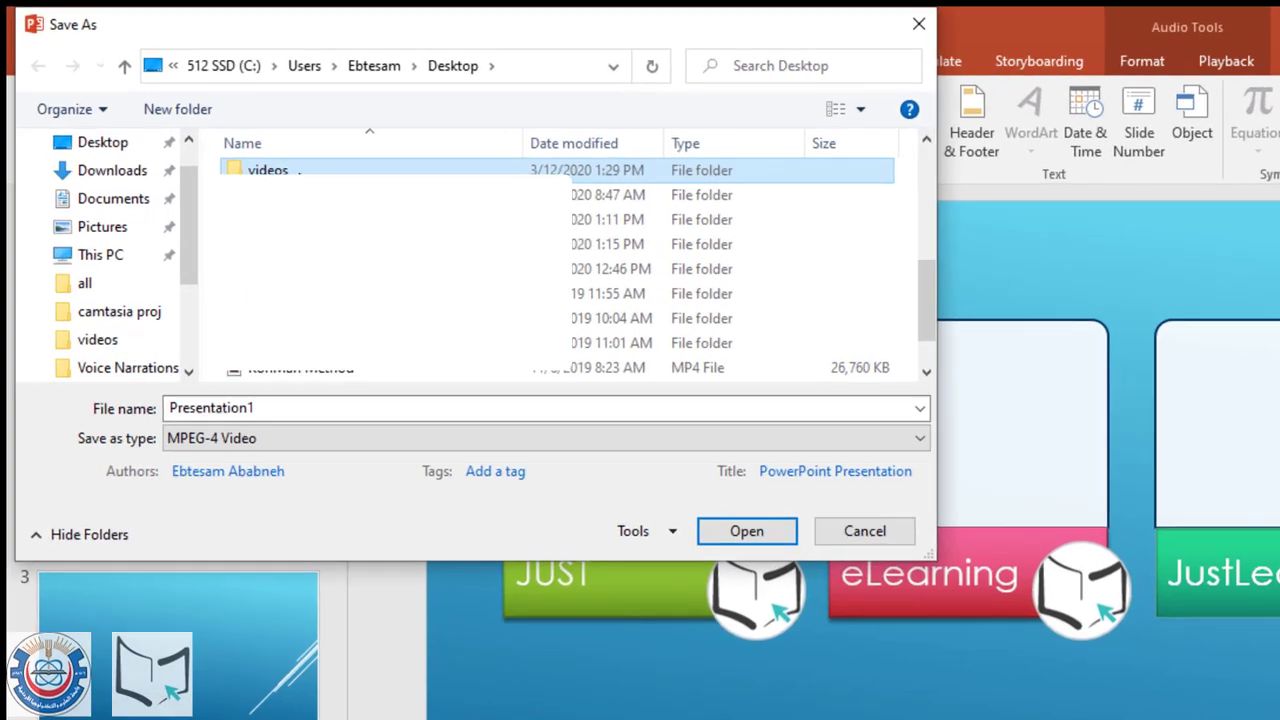
double_click(268, 170)
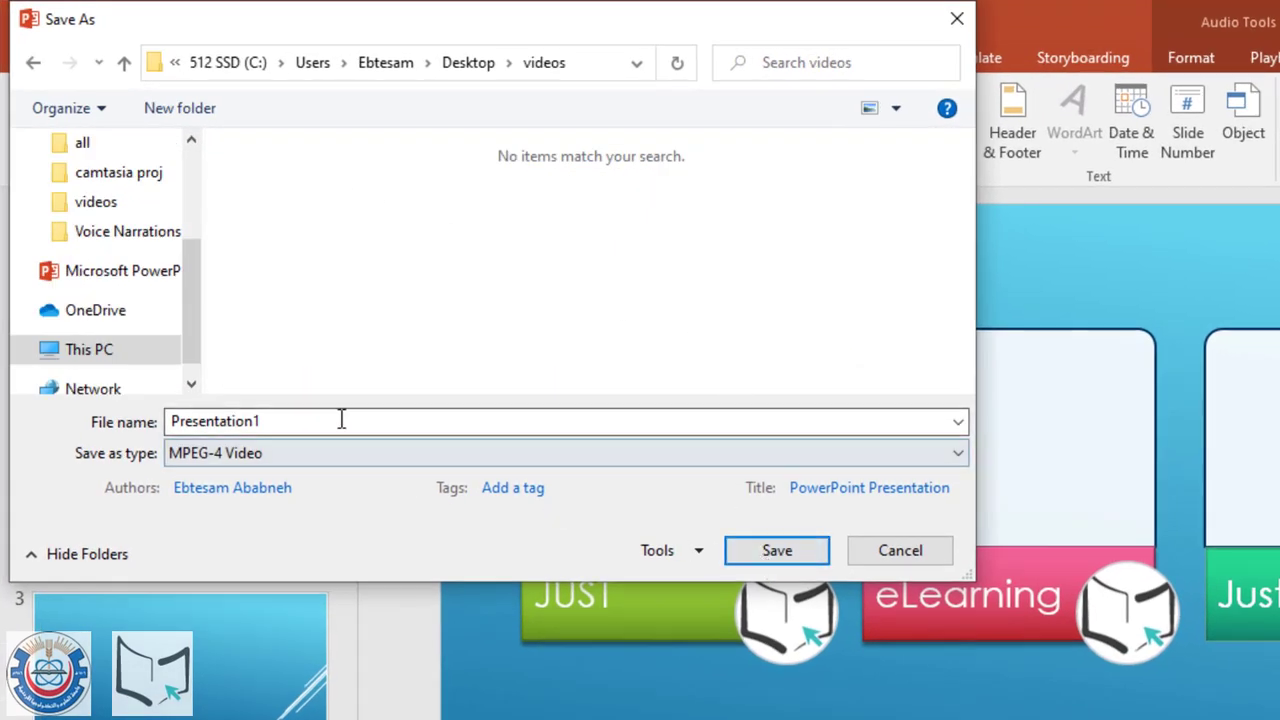
click(341, 421)
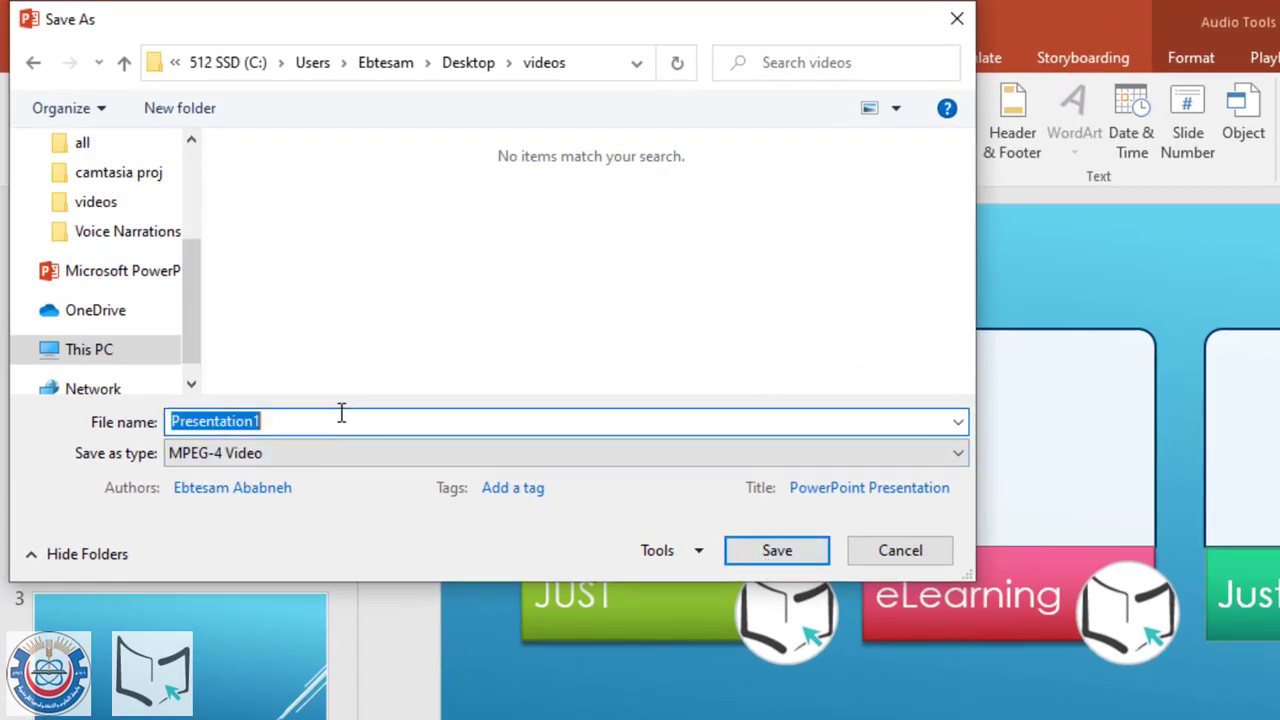
text(vid)
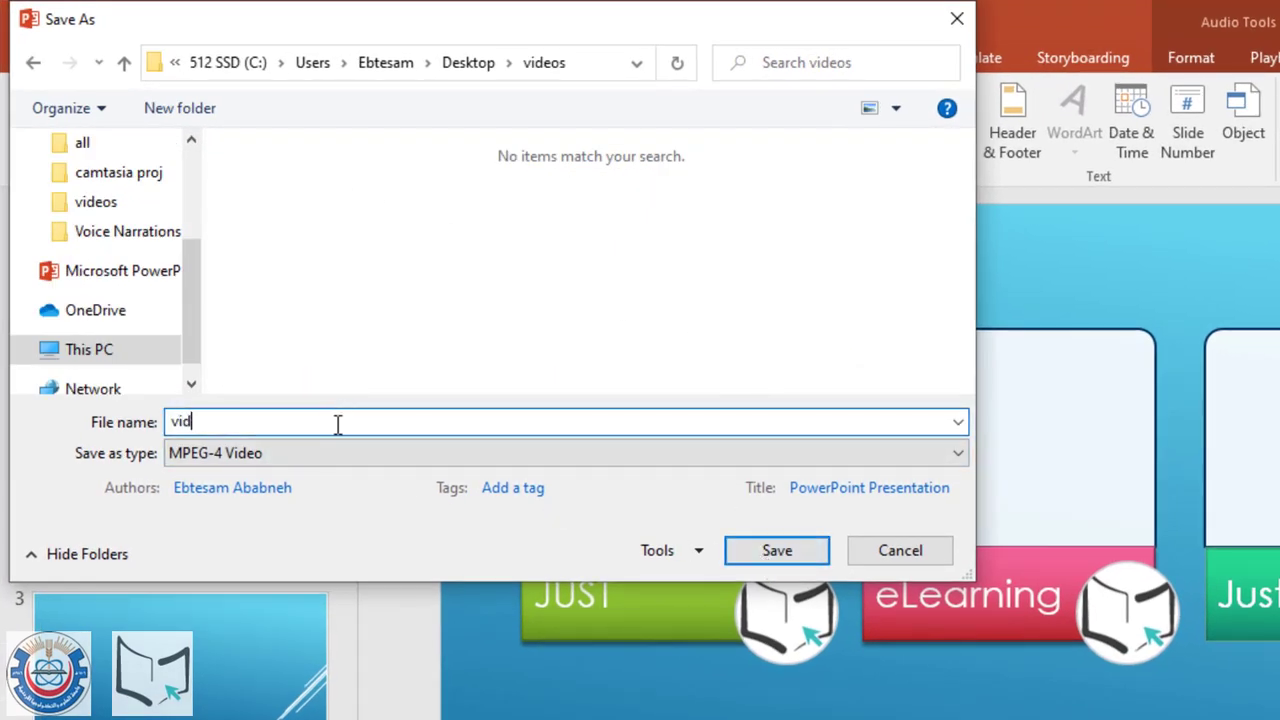
text(p)
text(nta)
text(ion)
key(Return)
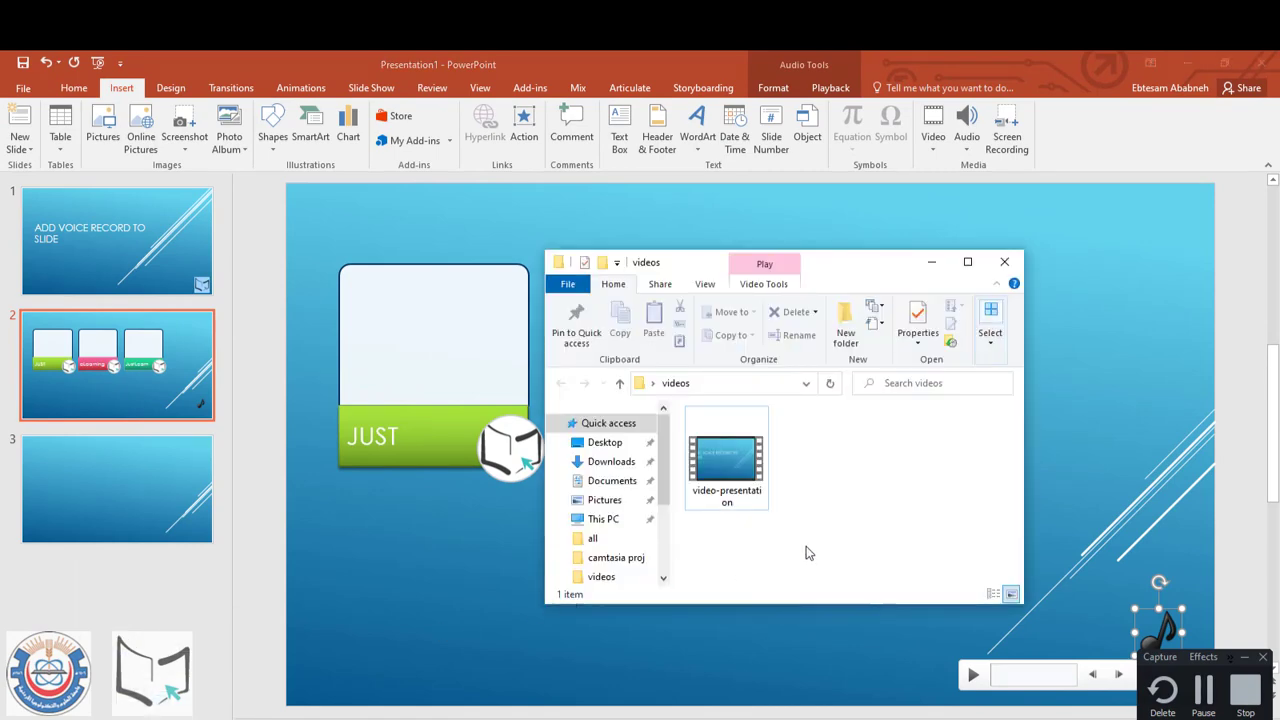
Maximize File Explorer to view video-presentation in the videos folder, then return to PowerPoint.
click(967, 262)
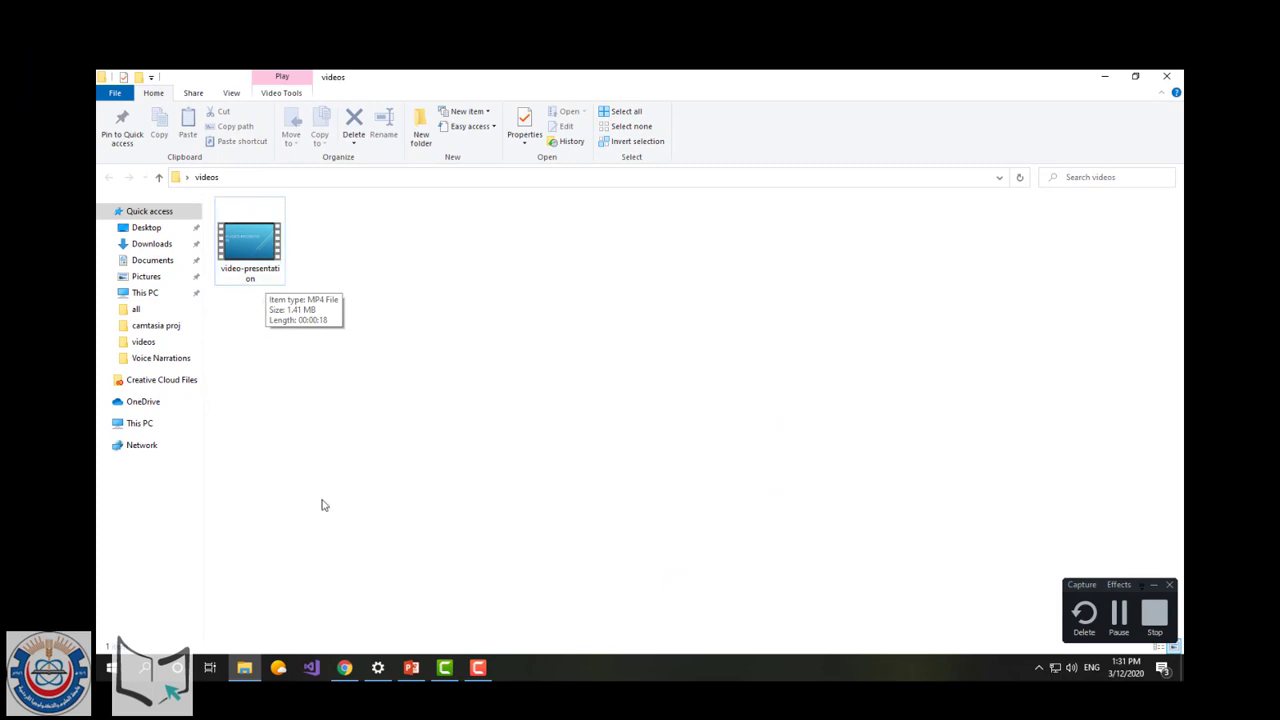
click(413, 669)
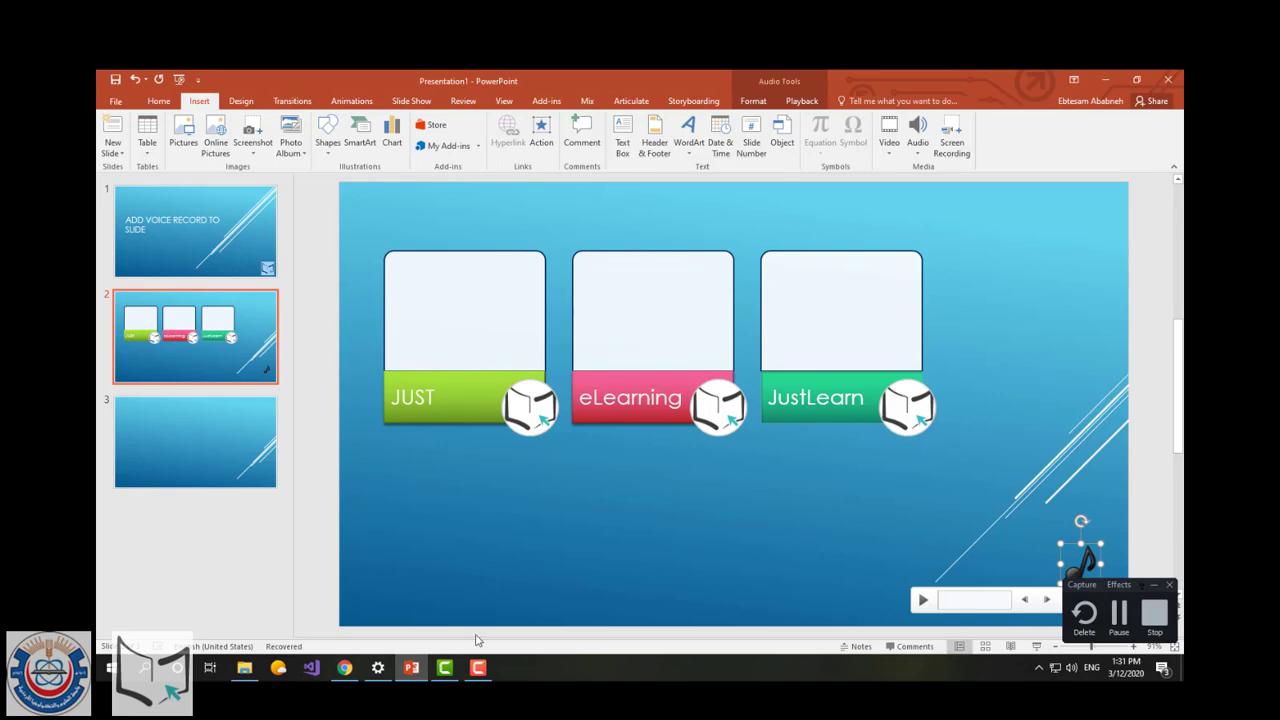
mouse_move(461, 669)
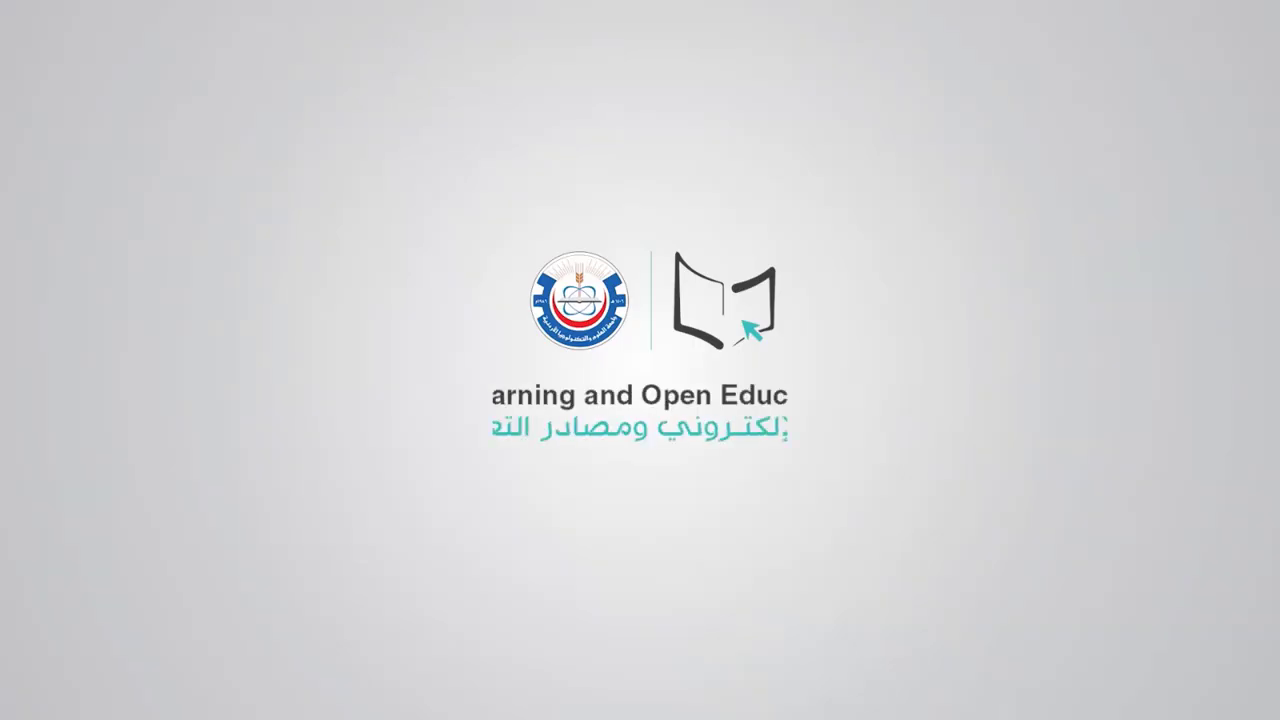